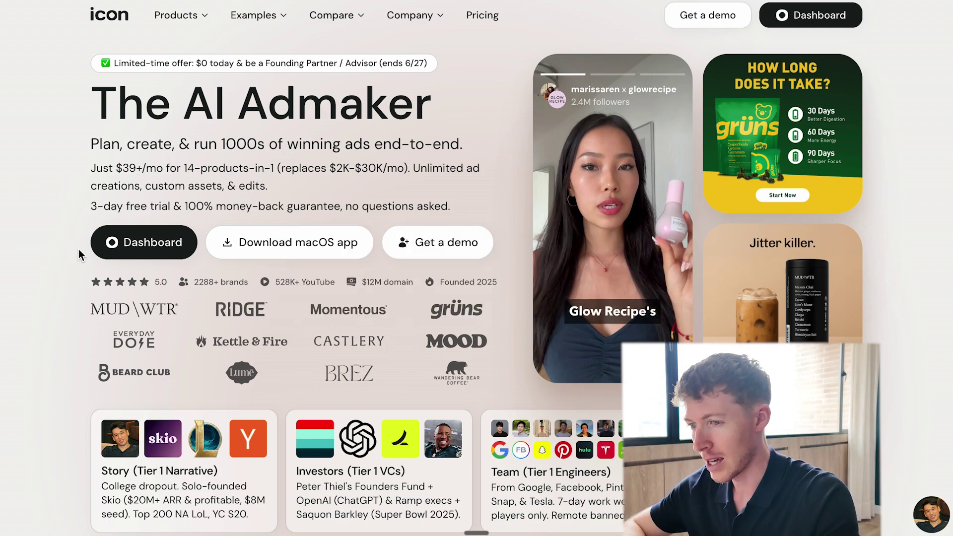
# Point out the Icon pricing line: the monthly price, 14 products and the replaces-$2K claim.
pyautogui.scroll(-9, 64, 231)
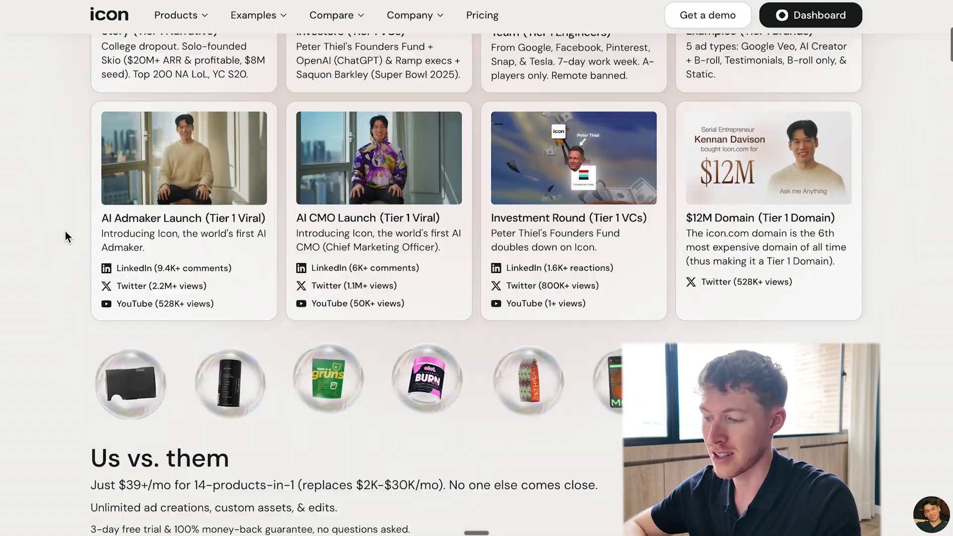
pyautogui.scroll(-7, 65, 232)
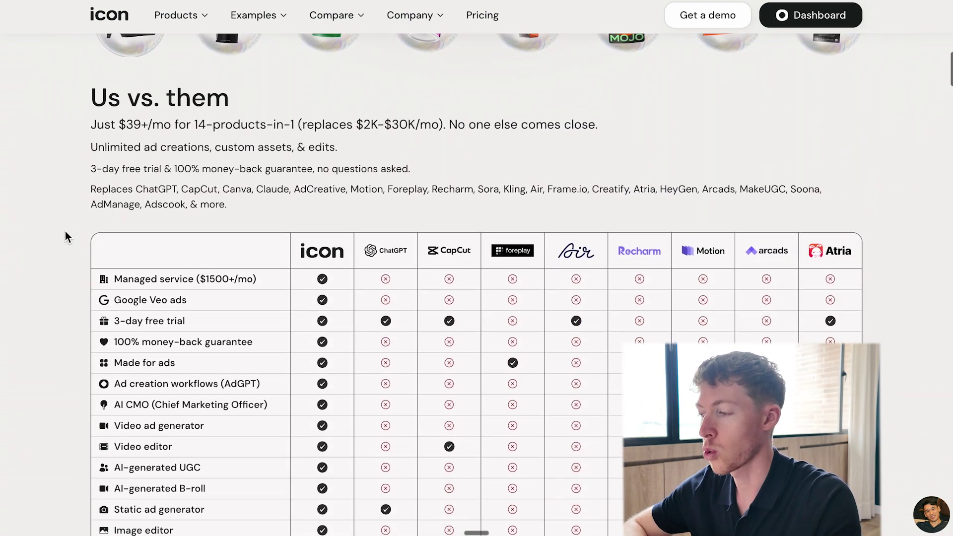
pyautogui.scroll(-2, 64, 231)
pyautogui.scroll(3, 64, 231)
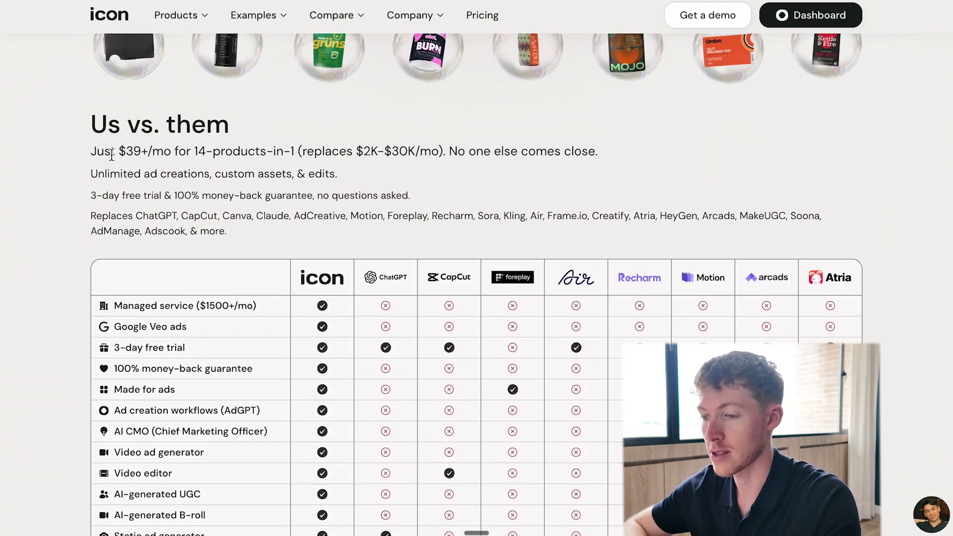
pyautogui.moveTo(111, 155); pyautogui.dragTo(379, 152)
pyautogui.click(192, 151)
pyautogui.click(398, 152)
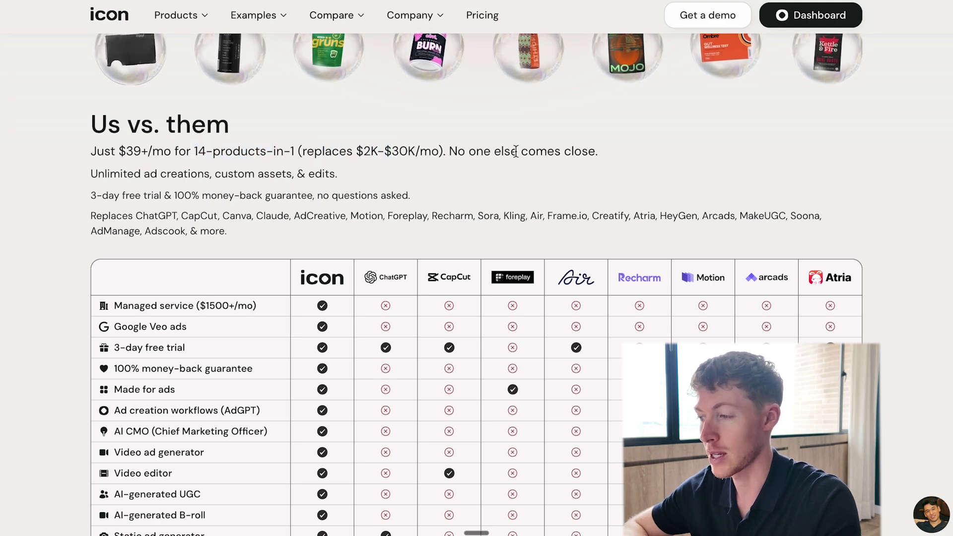
pyautogui.scroll(-4, 350, 233)
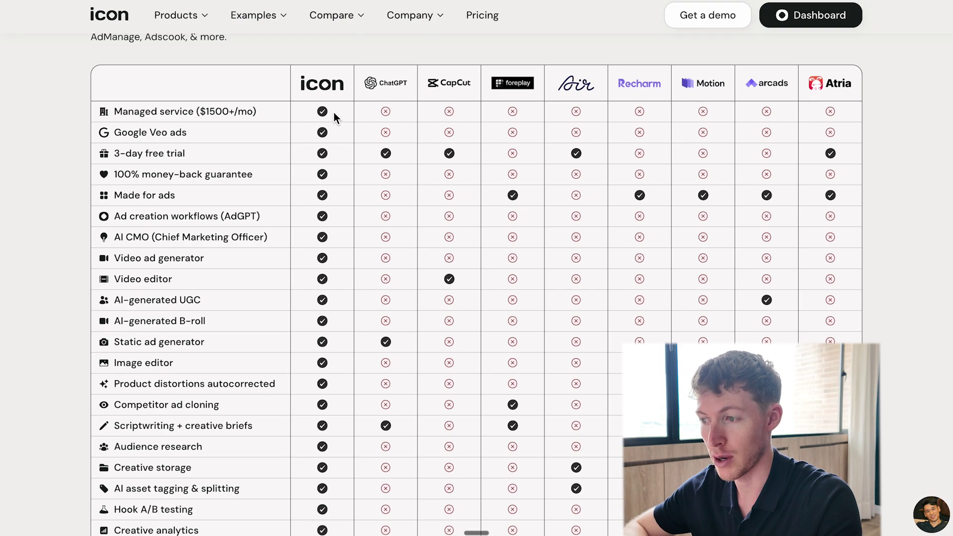
pyautogui.scroll(15, 378, 165)
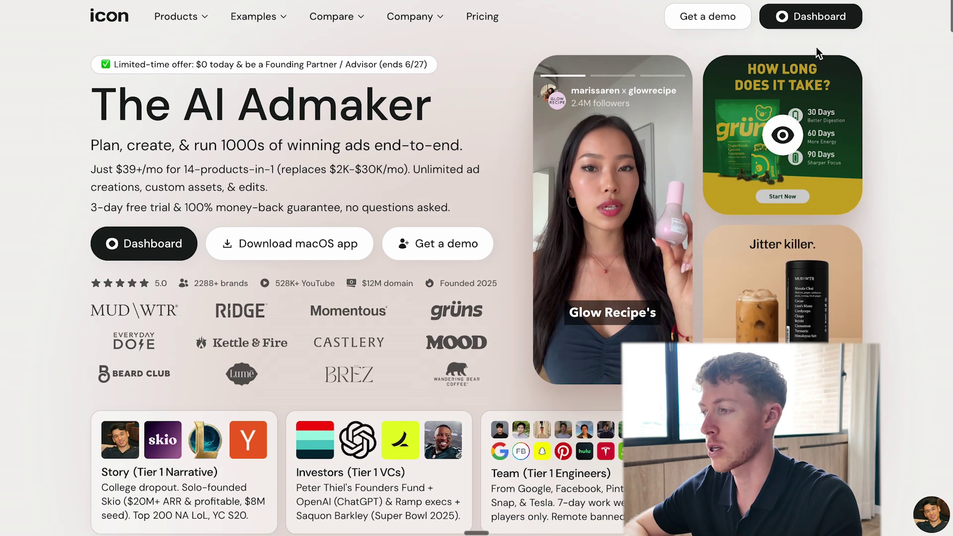
# Open the dashboard, look over the brand list without switching, and view brand settings.
pyautogui.click(818, 14)
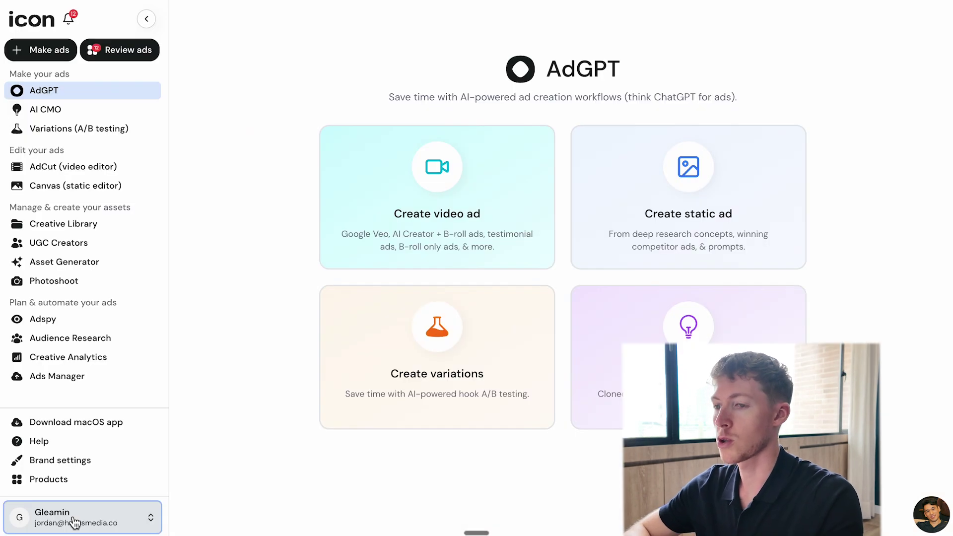
pyautogui.click(73, 523)
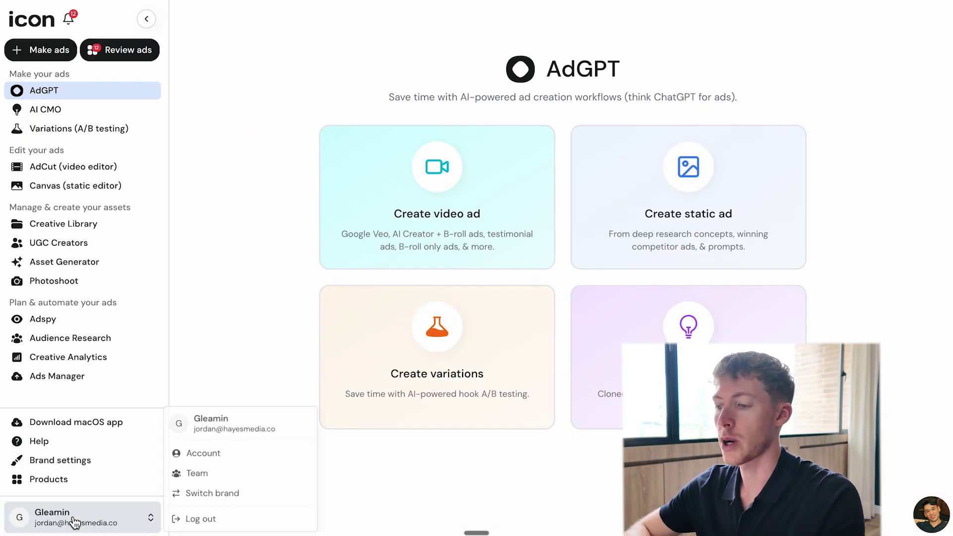
pyautogui.click(204, 495)
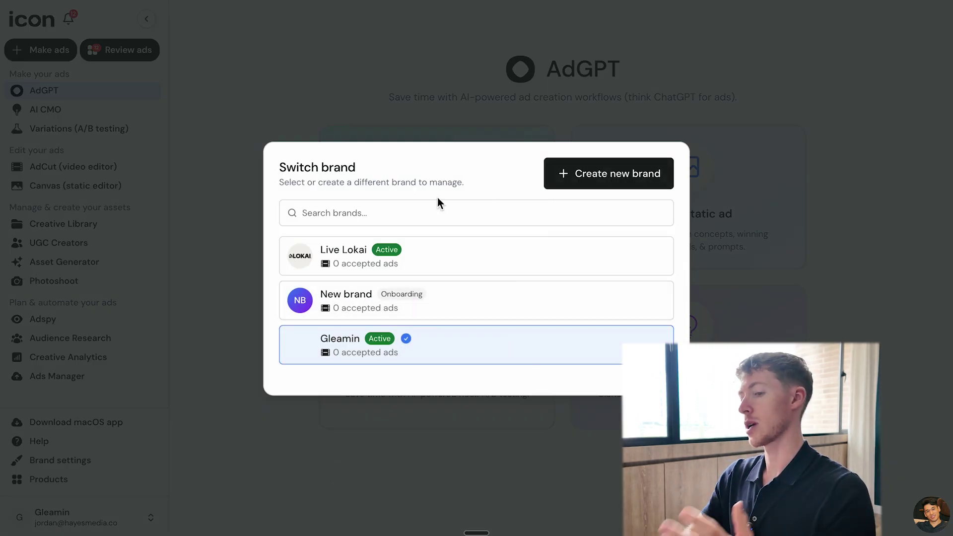
pyautogui.click(352, 104)
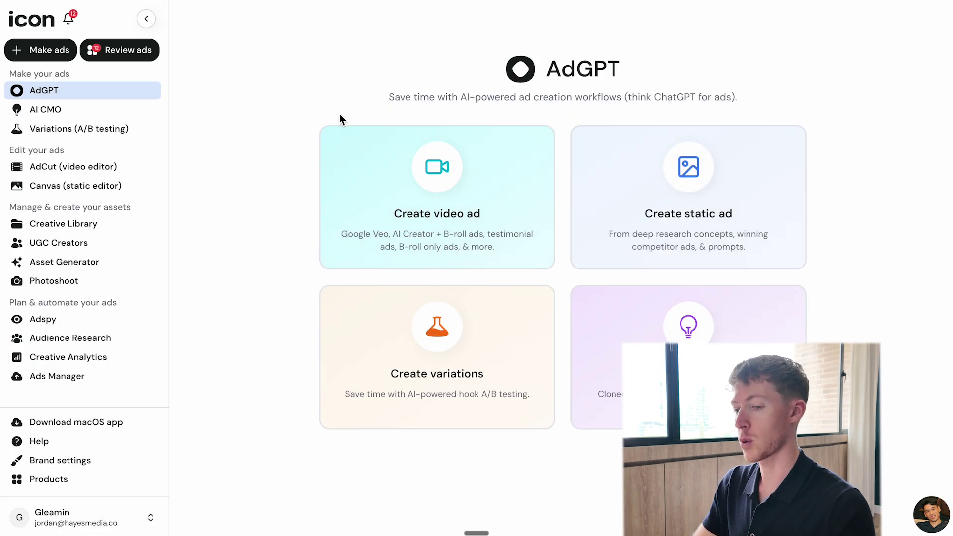
pyautogui.click(78, 464)
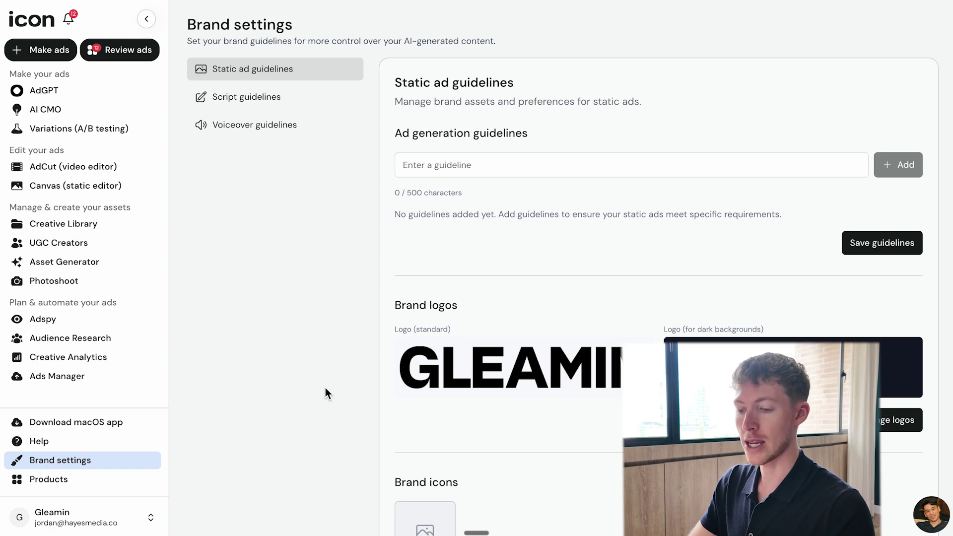
# Make Live Lokai the active brand and start a new product, ready for its Product URL.
pyautogui.click(57, 520)
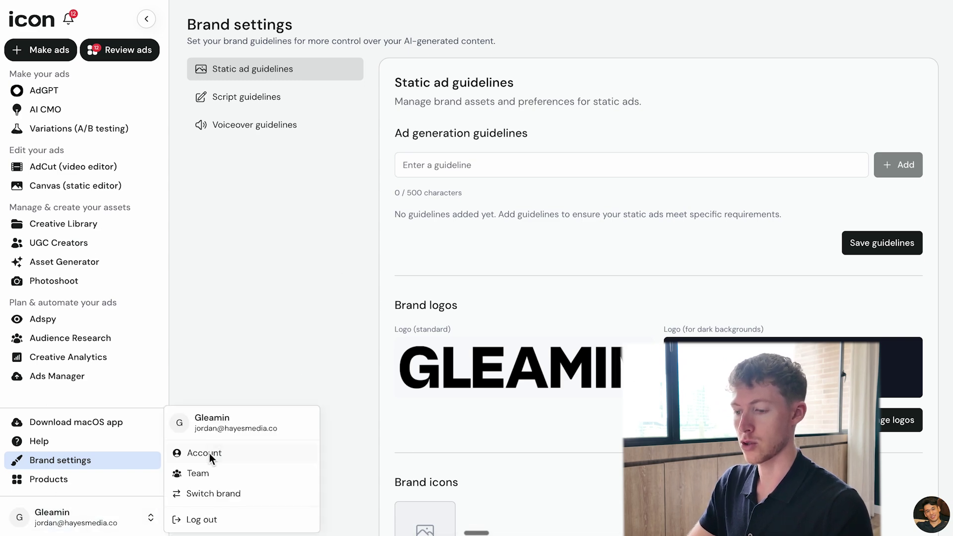
pyautogui.click(212, 493)
pyautogui.click(354, 261)
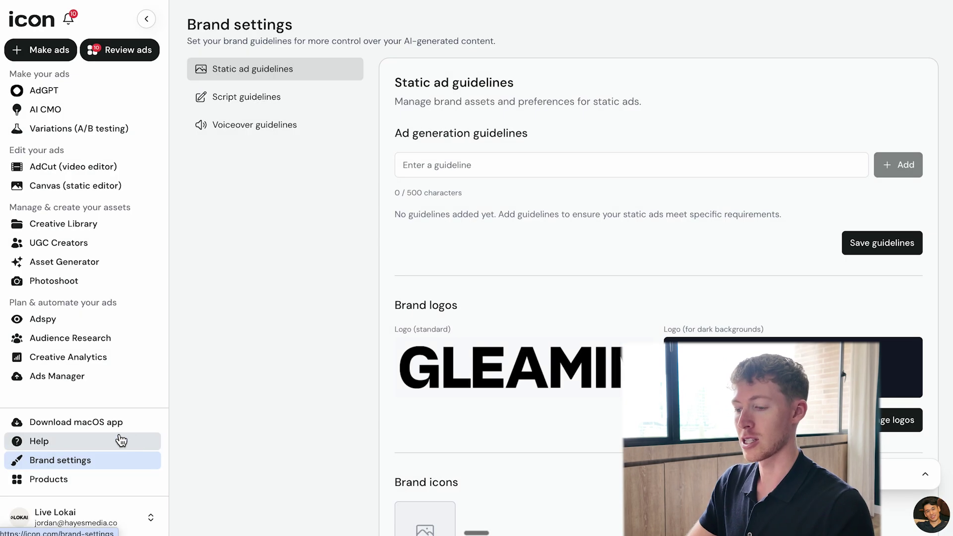
pyautogui.click(66, 480)
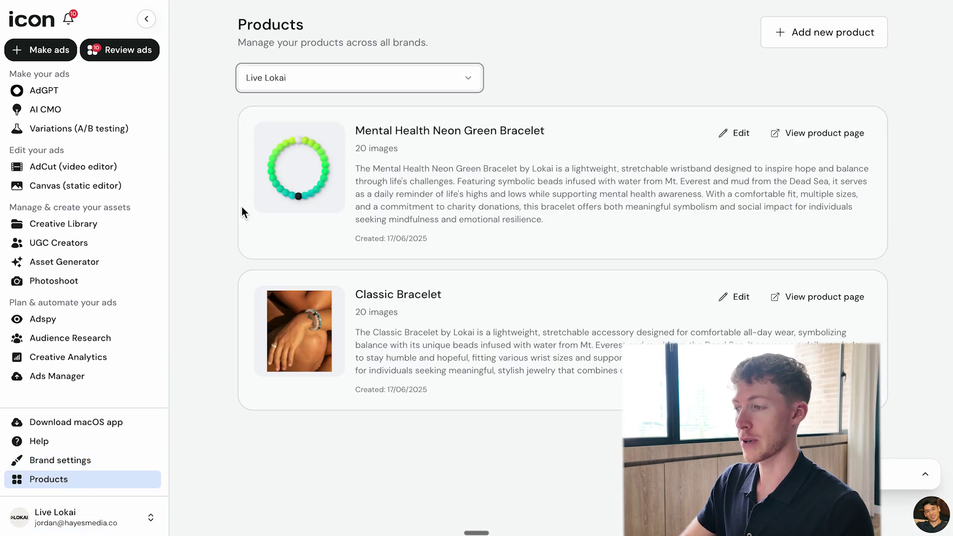
pyautogui.click(824, 33)
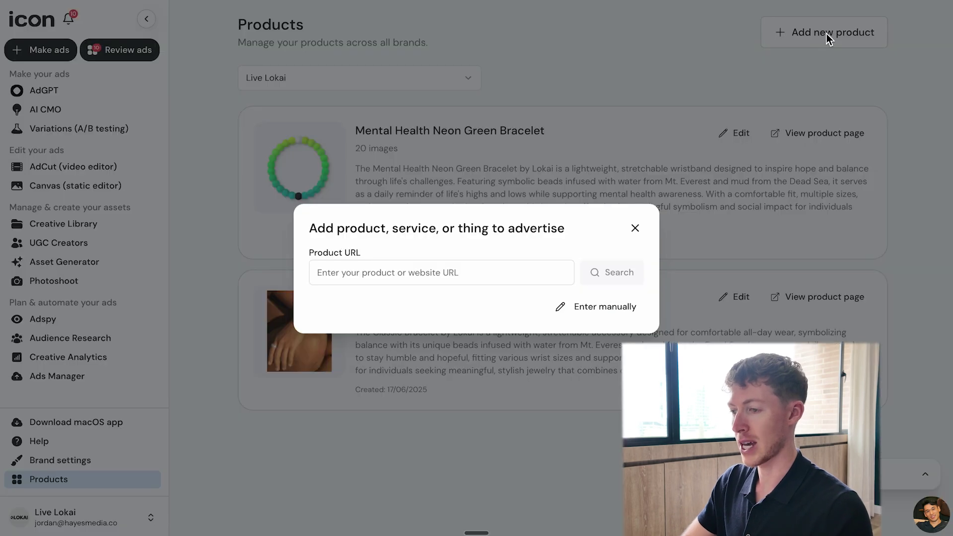
pyautogui.click(429, 273)
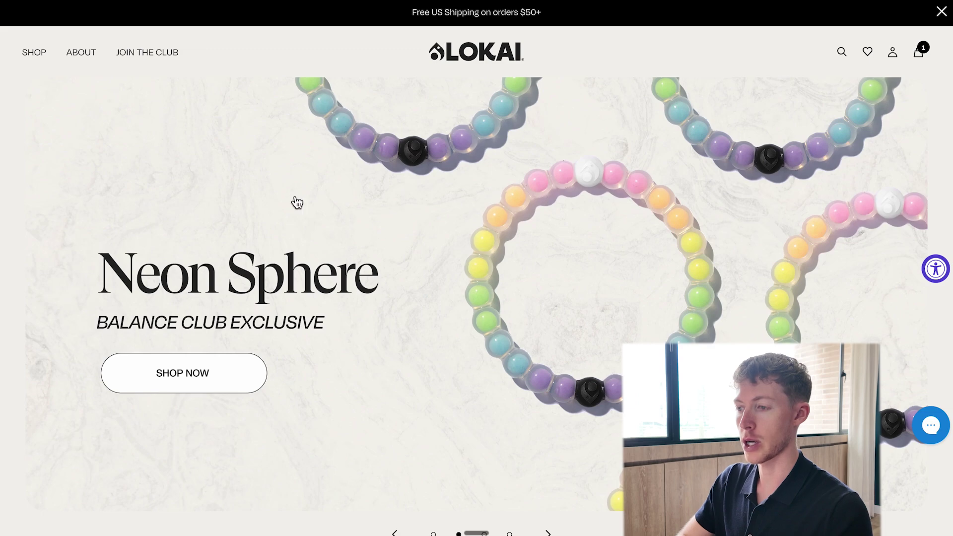
# Open the Mental Health Bracelet from Lokai's Shop > Bracelets > Causes and paste its URL into Icon.
pyautogui.moveTo(34, 52)
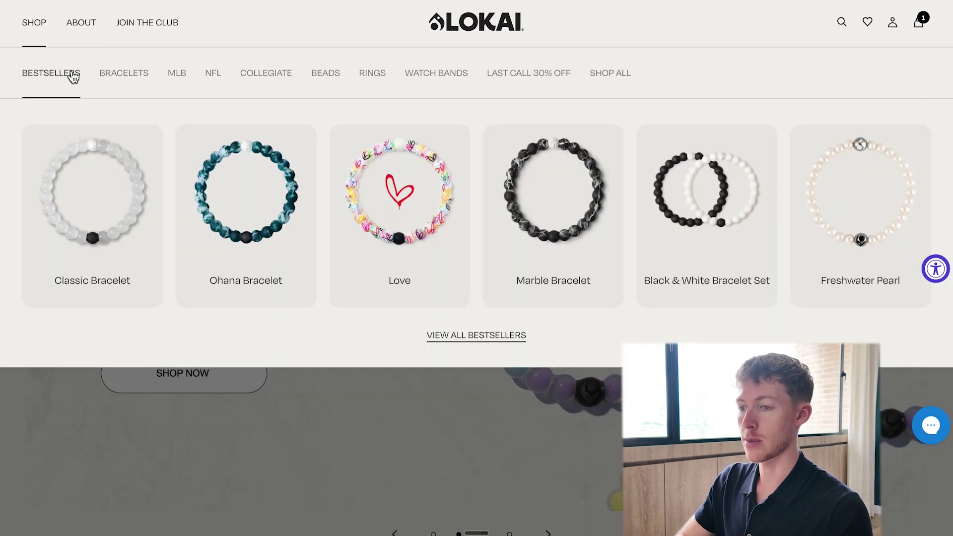
pyautogui.moveTo(176, 77)
pyautogui.moveTo(136, 81)
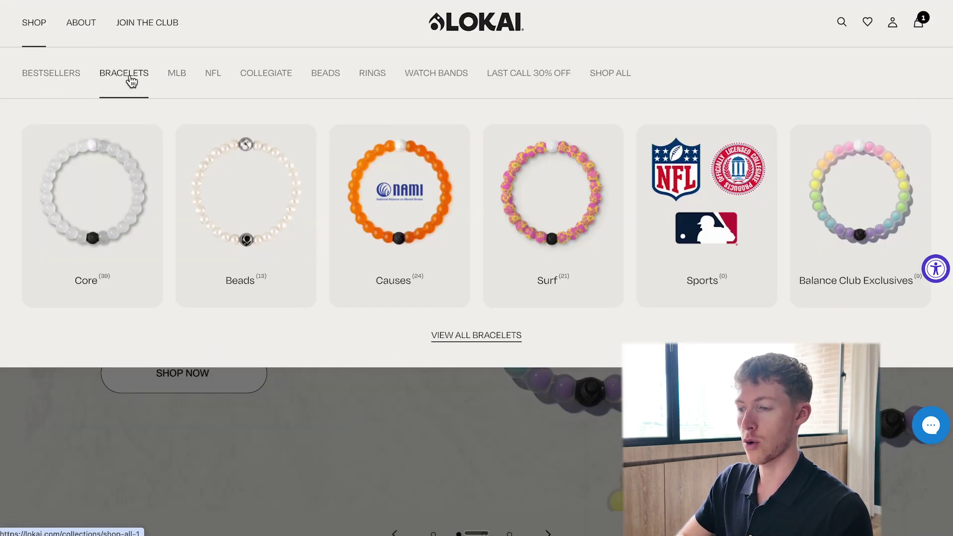
pyautogui.click(368, 249)
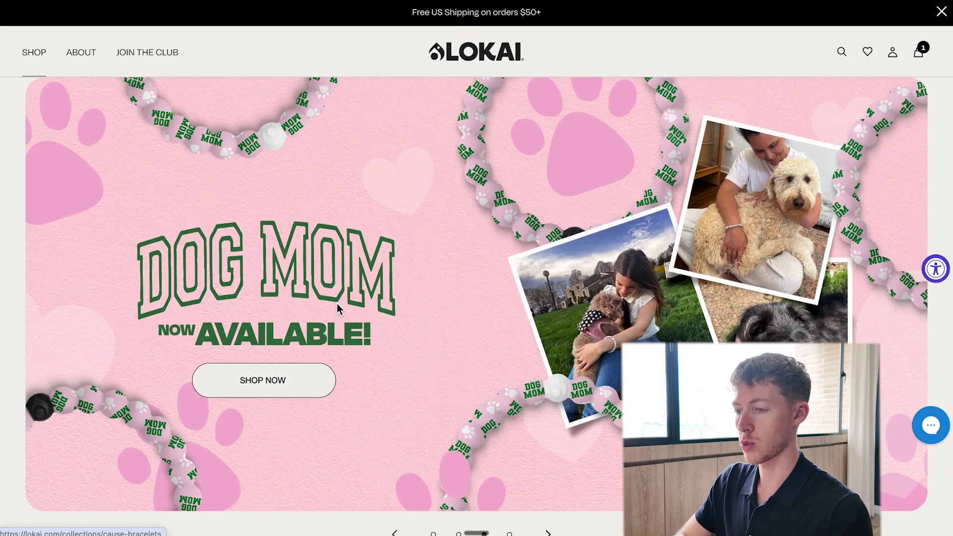
pyautogui.scroll(-3, 466, 293)
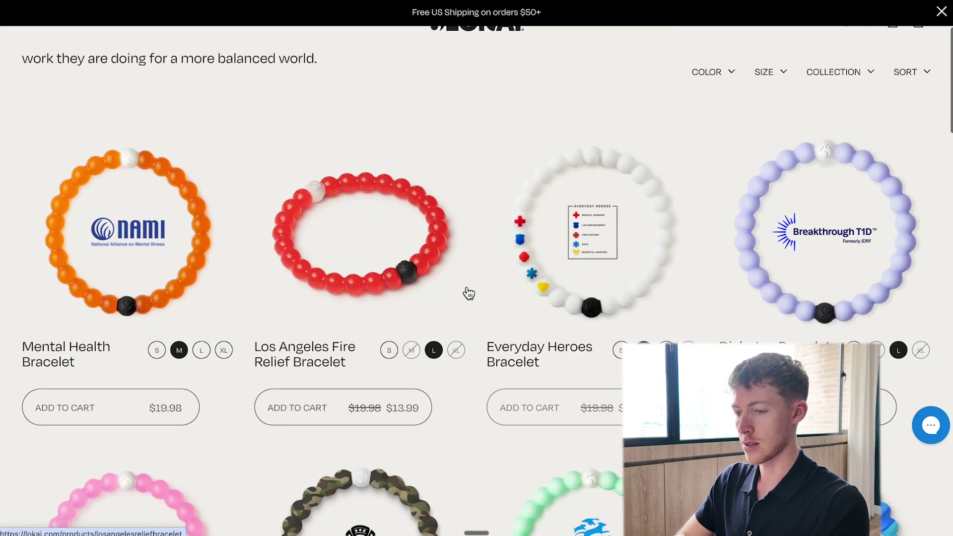
pyautogui.click(186, 244)
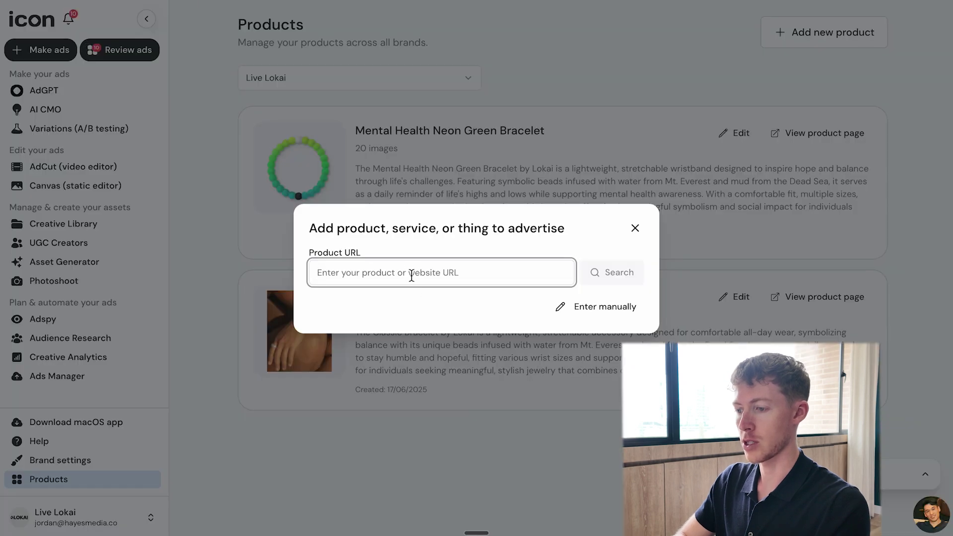
pyautogui.write('https://lokai.com/products/mental-health-bracelet')
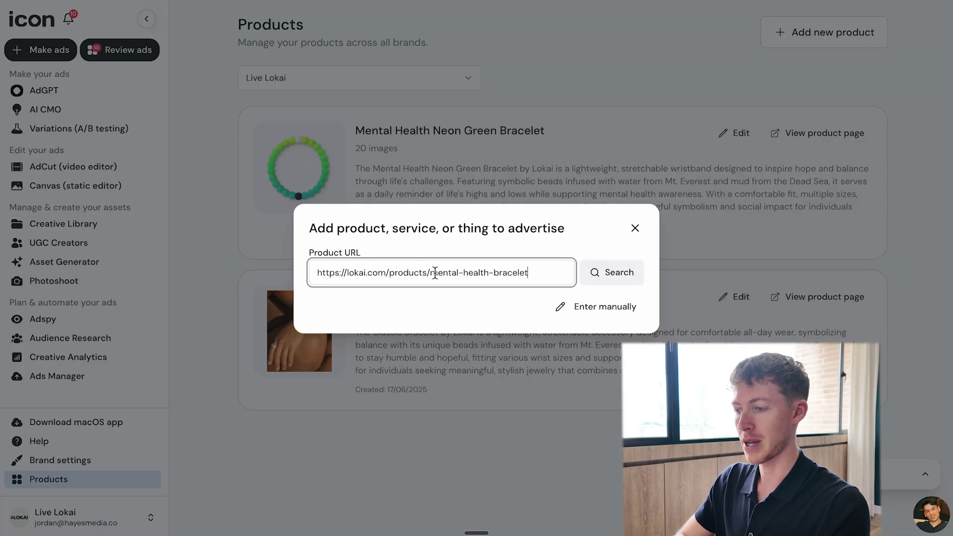
# Search the mental-health-bracelet URL and confirm the product into Live Lokai's product list.
pyautogui.click(613, 272)
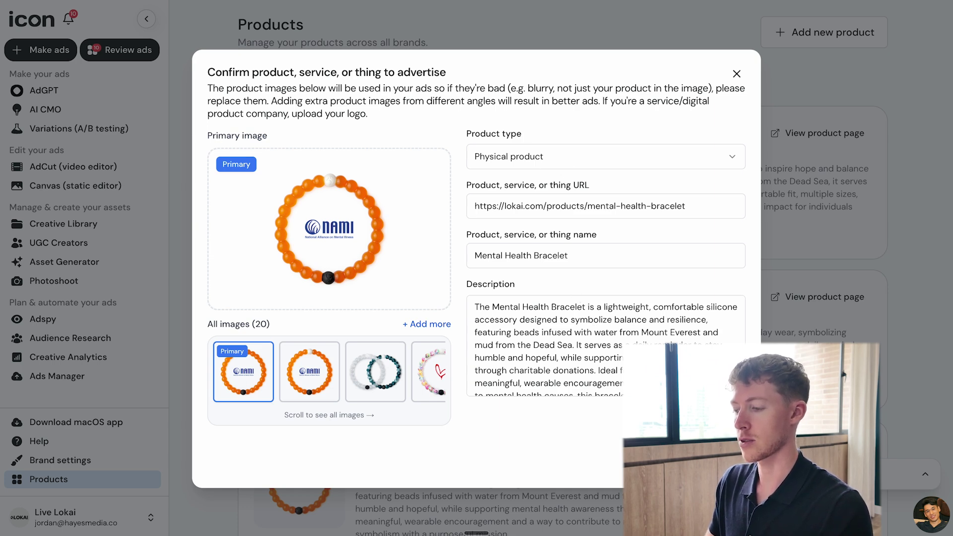
pyautogui.press('Escape')
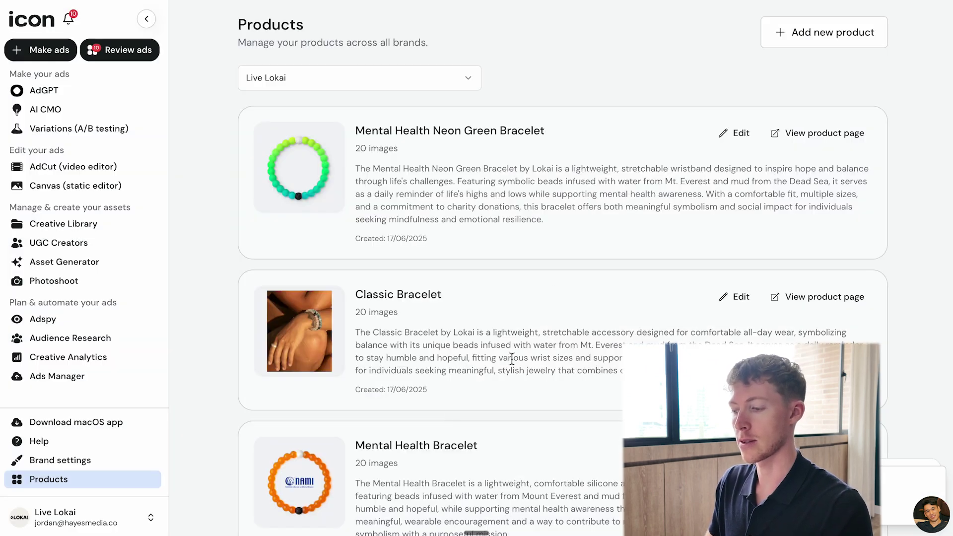
pyautogui.scroll(-2, 512, 359)
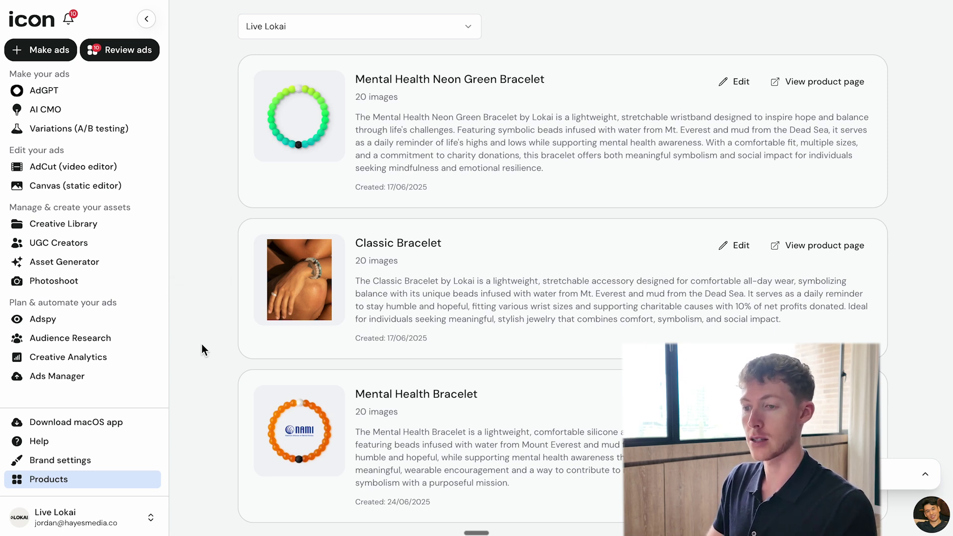
# Start an AdGPT static ad for the Mental Health Bracelet at Vertical 9:16 size.
pyautogui.click(48, 94)
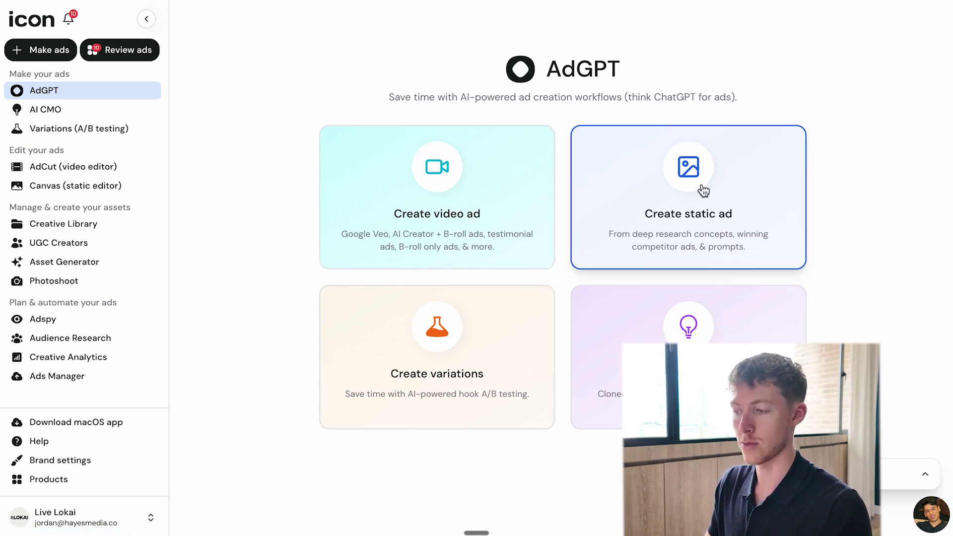
pyautogui.click(687, 178)
pyautogui.click(714, 221)
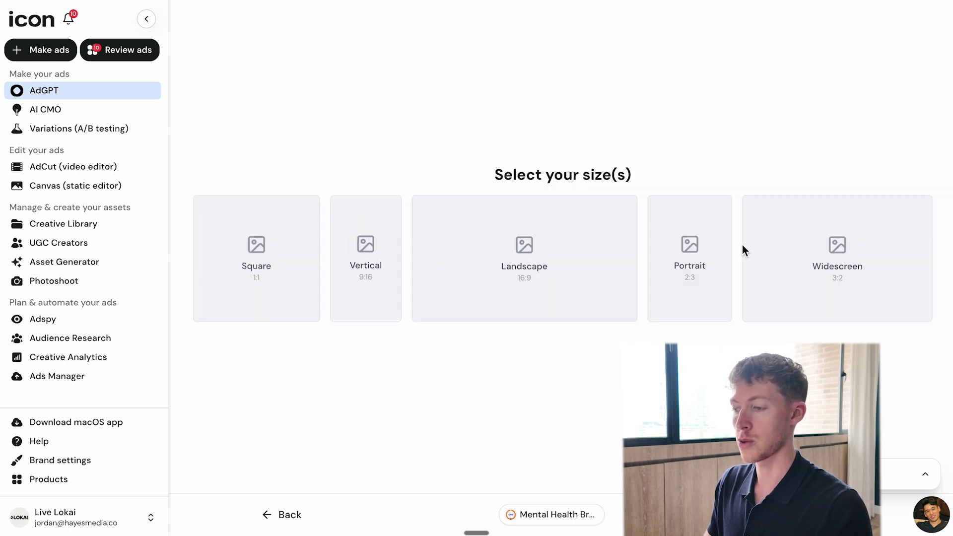
pyautogui.click(354, 263)
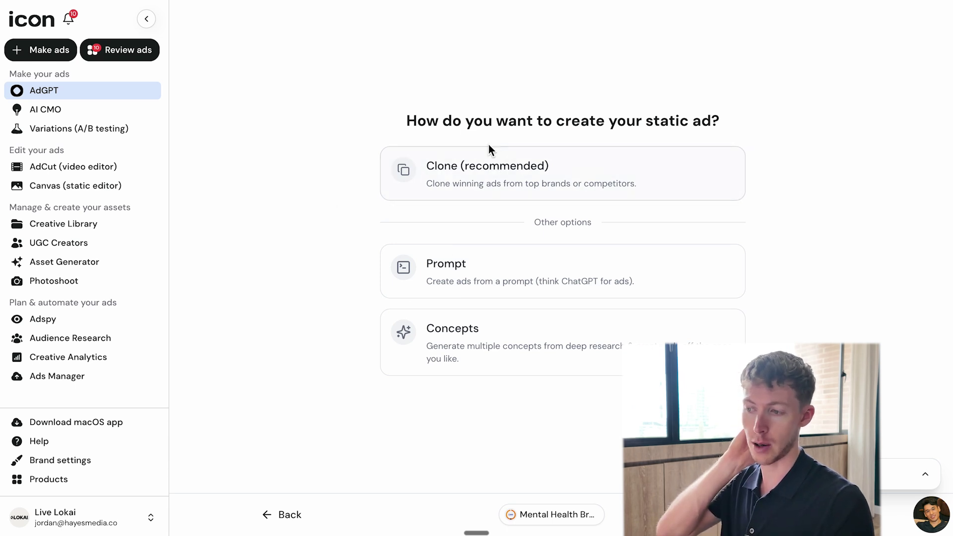
# Choose Clone, select one library ad instead of the green bloat ad, and start generating.
pyautogui.click(493, 185)
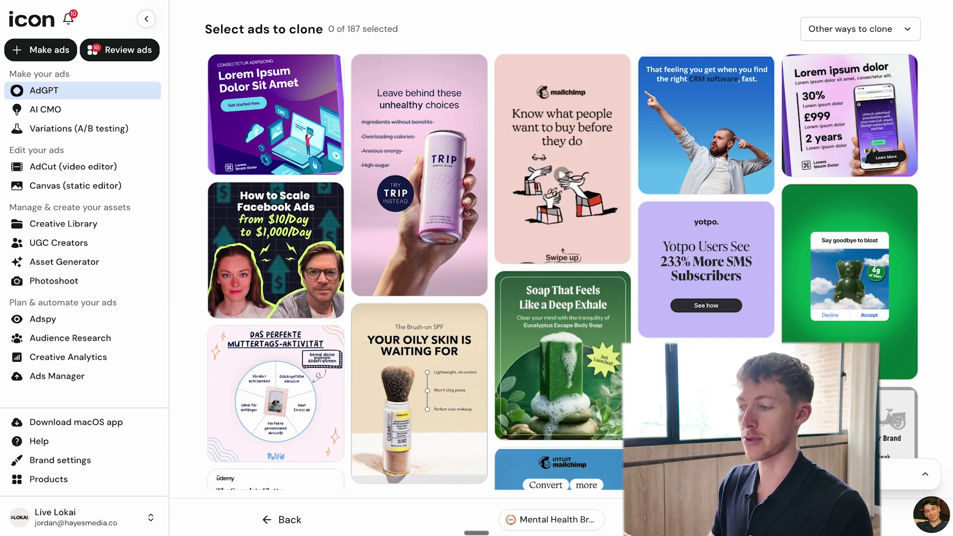
pyautogui.click(799, 297)
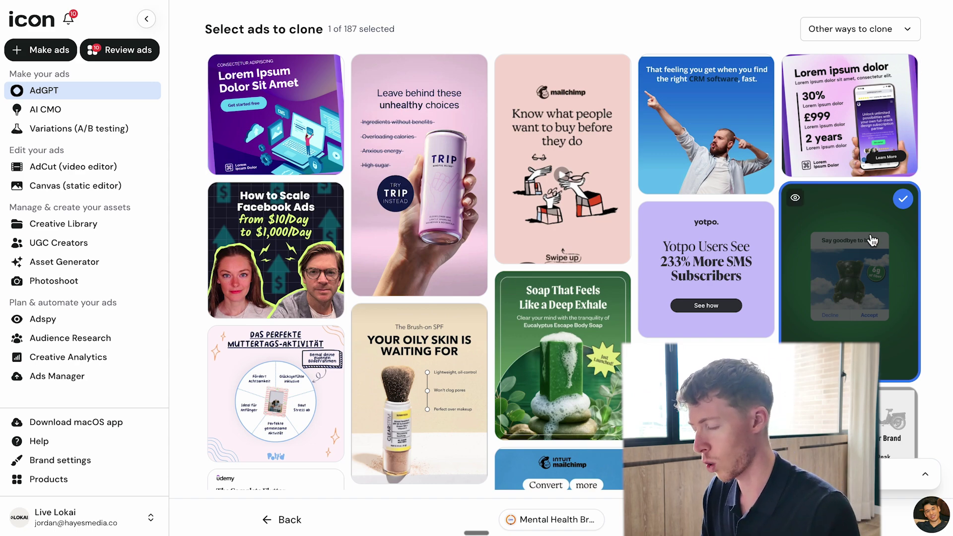
pyautogui.click(869, 324)
pyautogui.scroll(-5, 604, 318)
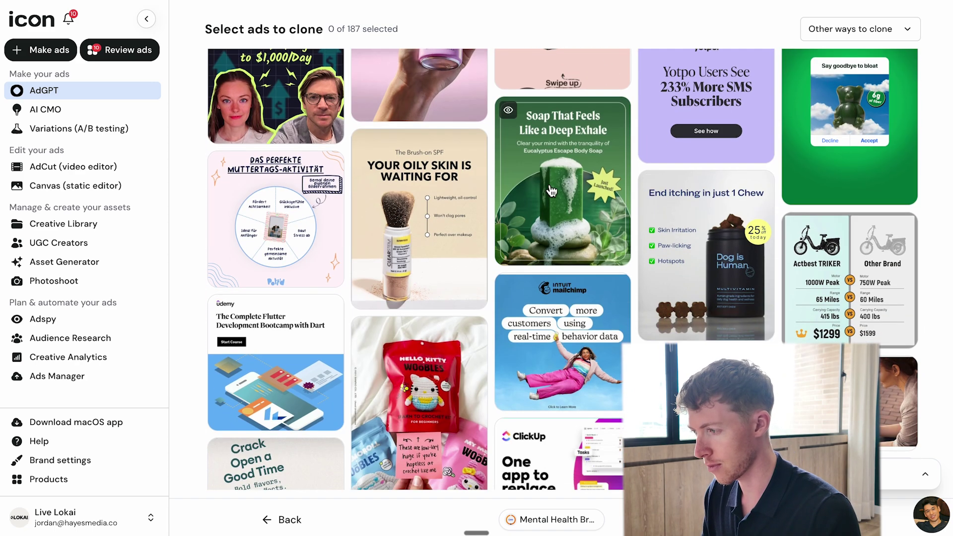
pyautogui.scroll(-4, 586, 338)
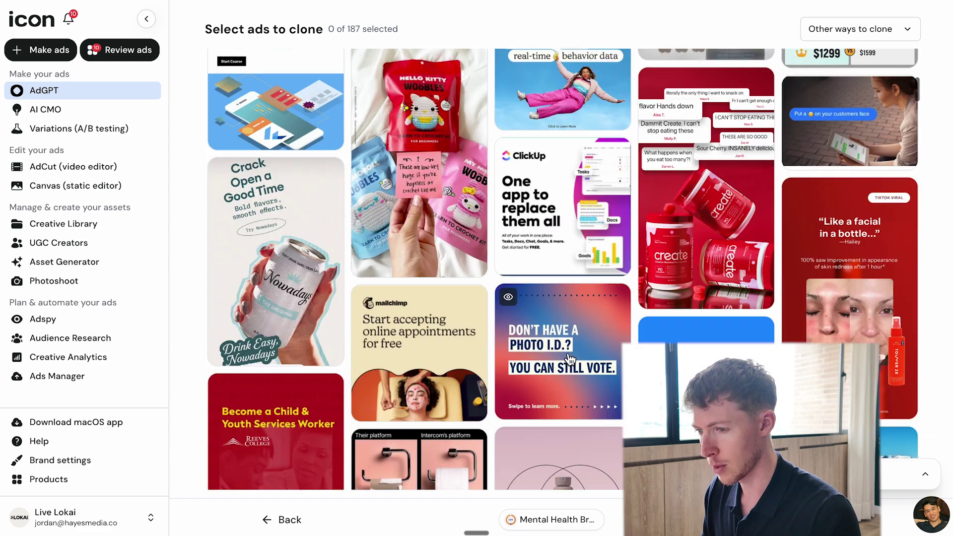
pyautogui.scroll(-3, 569, 360)
pyautogui.click(413, 202)
pyautogui.click(466, 272)
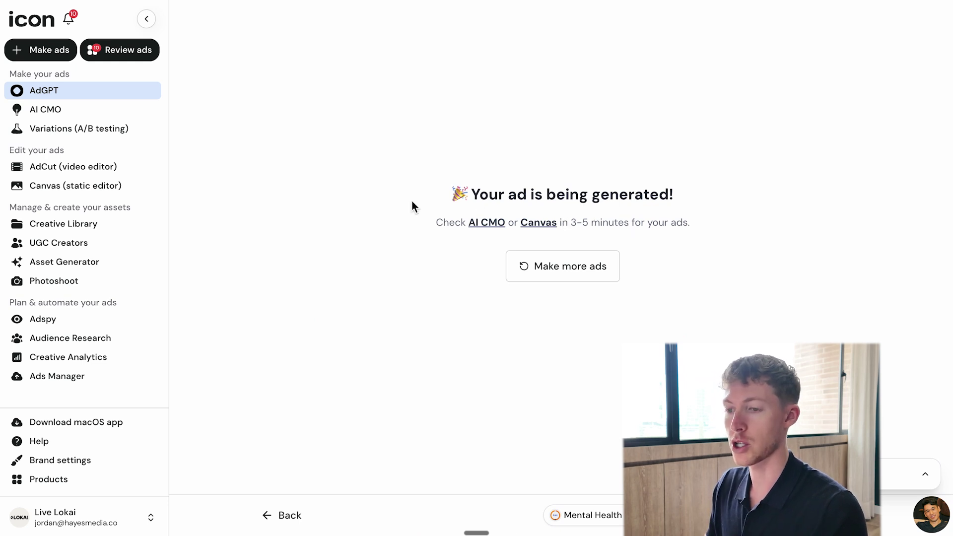
# Start a Vertical static ad for the Mental Health Bracelet using Prompt, pasting the prepared description.
pyautogui.click(63, 93)
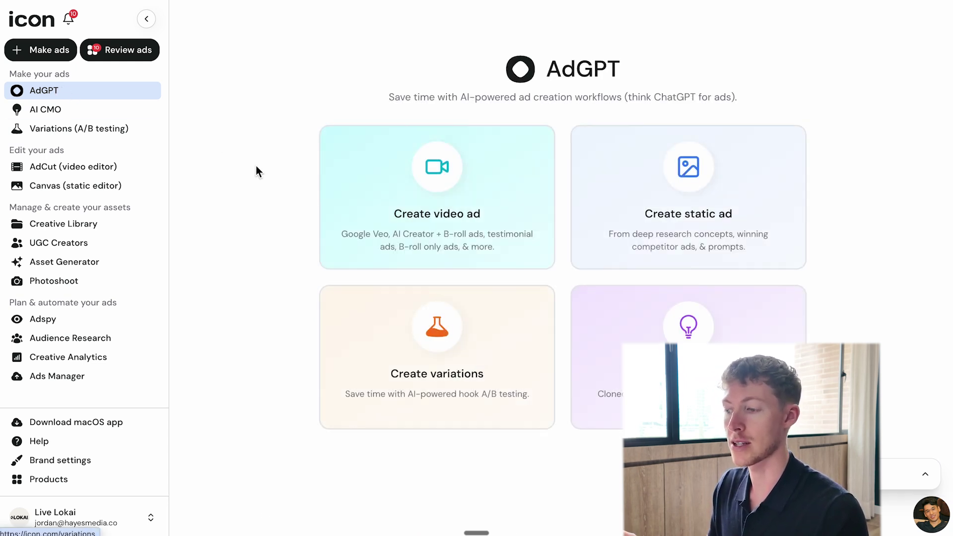
pyautogui.click(688, 196)
pyautogui.click(671, 256)
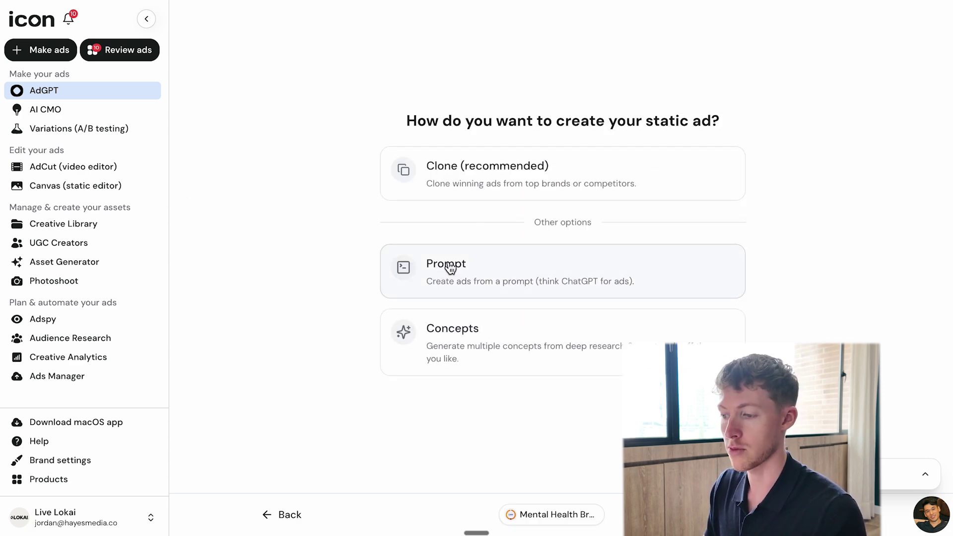
pyautogui.click(516, 277)
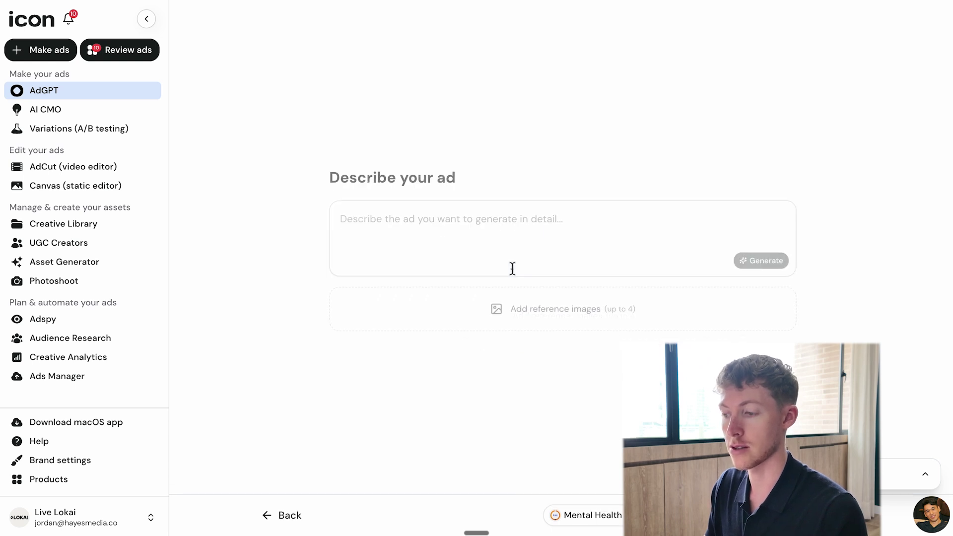
pyautogui.click(425, 212)
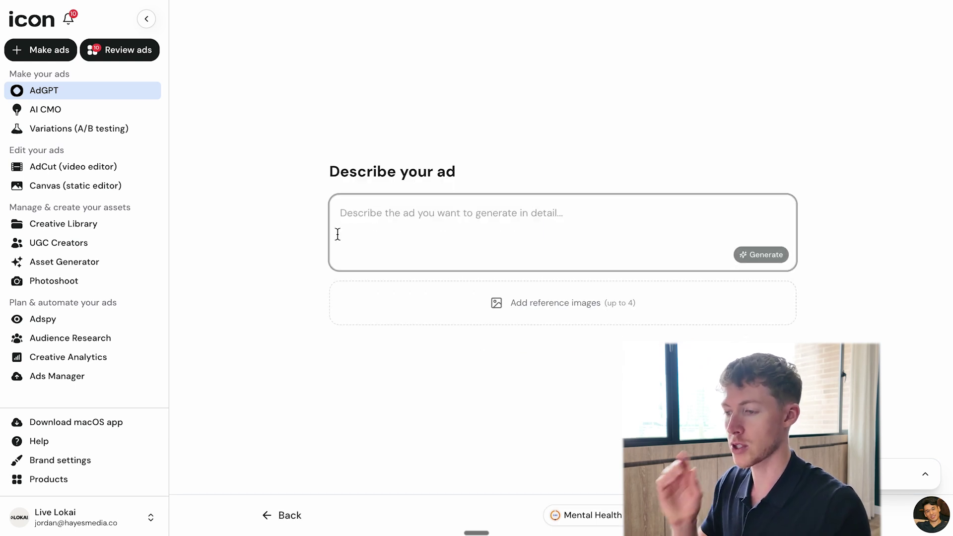
pyautogui.write('Show an organic looking image of 1 woman smiling, wearing the bracelet on their wrist and holding up a piece of white paper with the following black text "My Lokai purchase gives 10% back to mental health charities". Put the name "Jennah" in the top left and underneath the name, put the text "Boise, Idaho". Add the Lokai logo to the bottom right.')
pyautogui.click(283, 237)
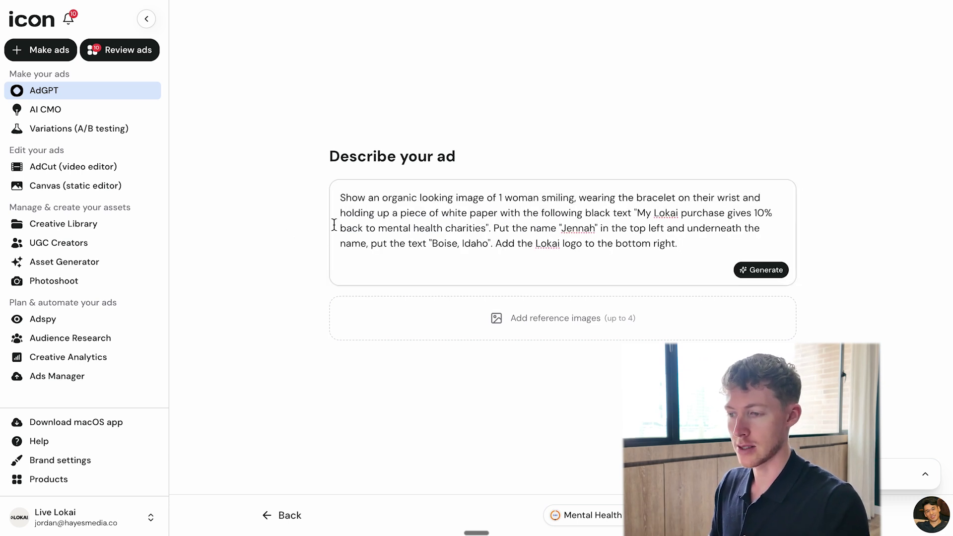
# Point out the prompt's opening, mental health charities line, name placement and Boise, Idaho location.
pyautogui.moveTo(351, 202); pyautogui.dragTo(565, 197)
pyautogui.click(447, 199)
pyautogui.click(575, 199)
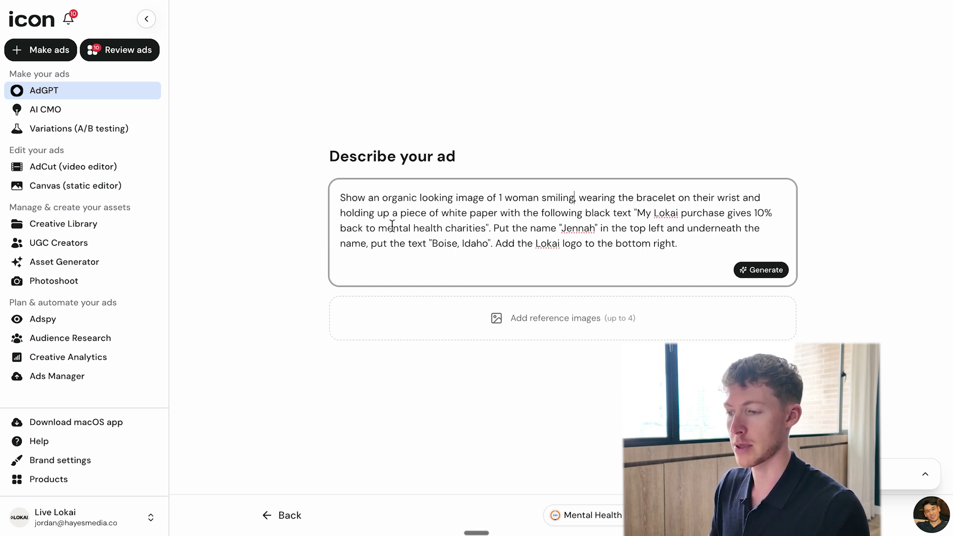
pyautogui.moveTo(369, 229); pyautogui.dragTo(607, 229)
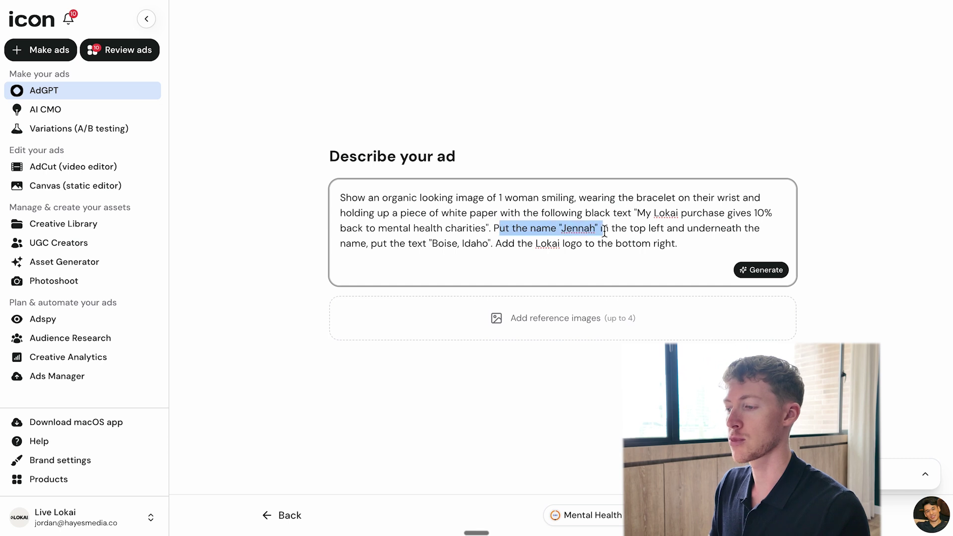
pyautogui.click(629, 230)
pyautogui.moveTo(378, 244); pyautogui.dragTo(490, 244)
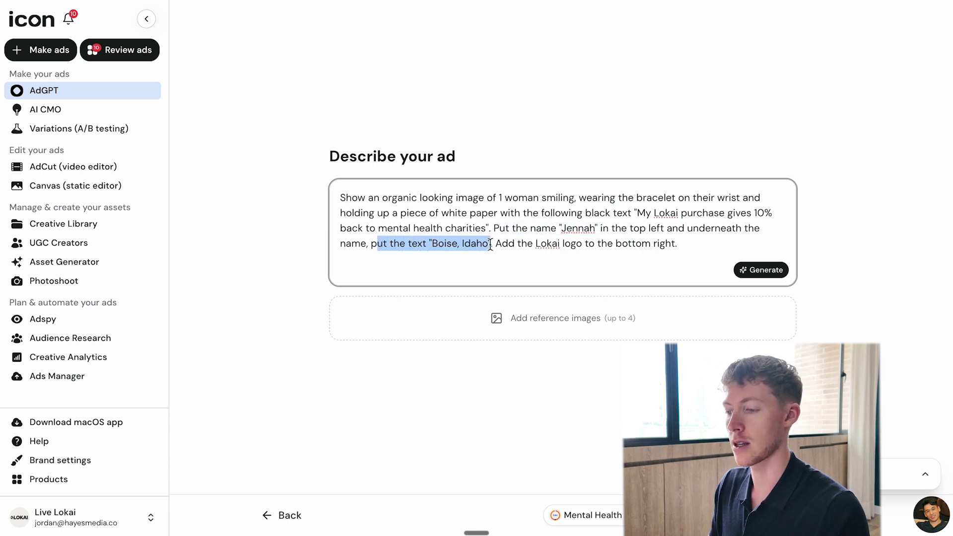
pyautogui.click(379, 244)
pyautogui.moveTo(386, 244); pyautogui.dragTo(480, 244)
pyautogui.click(478, 245)
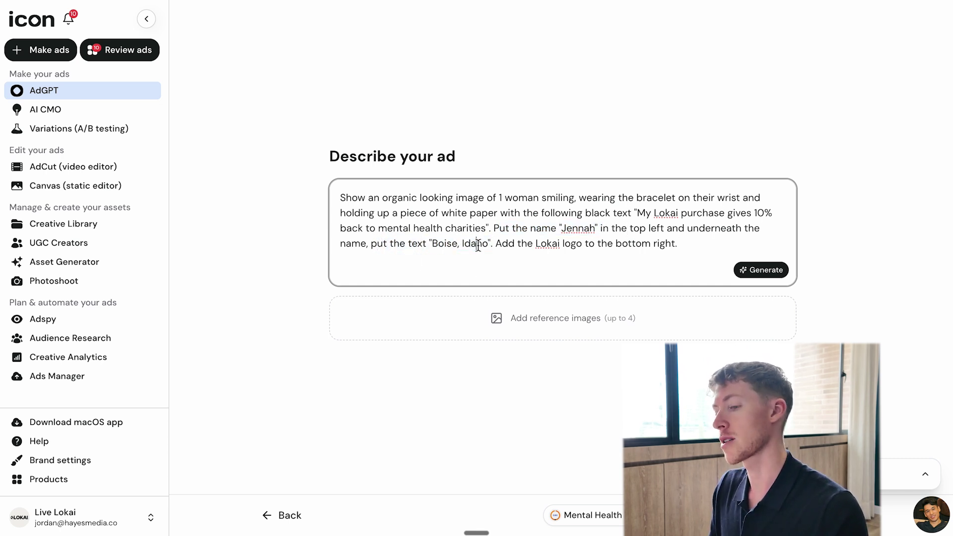
# Pick a photo from the image library as the prompt's reference image.
pyautogui.click(537, 324)
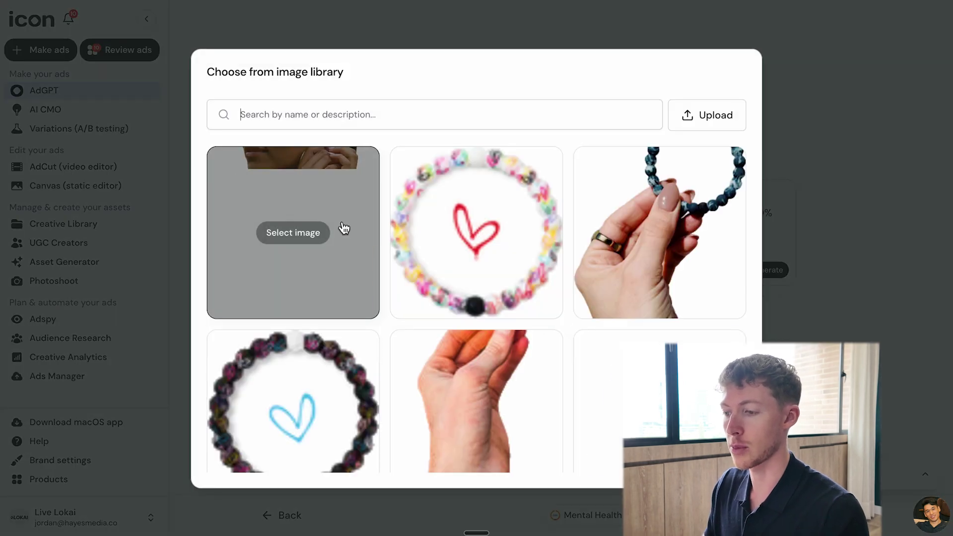
pyautogui.scroll(-10, 517, 334)
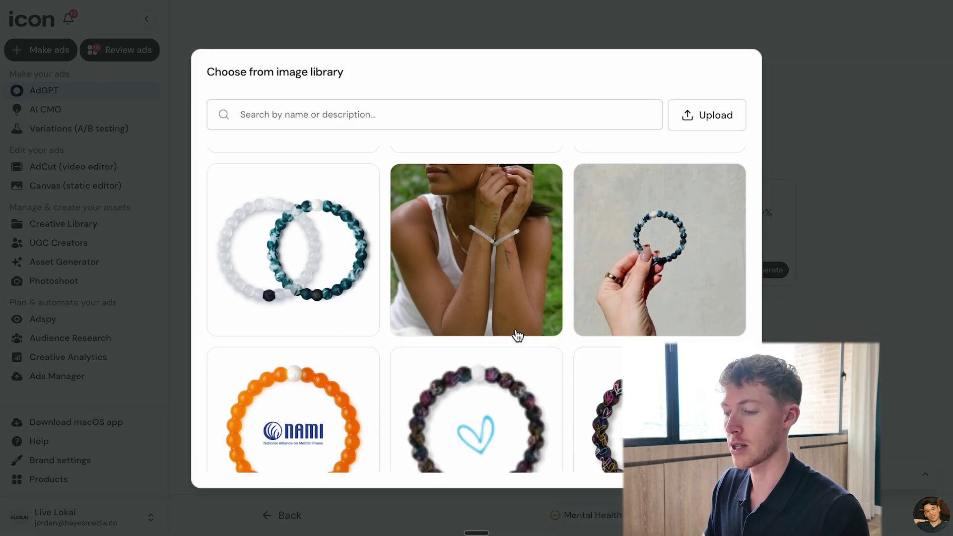
pyautogui.scroll(-4, 517, 334)
pyautogui.scroll(5, 496, 318)
pyautogui.click(487, 308)
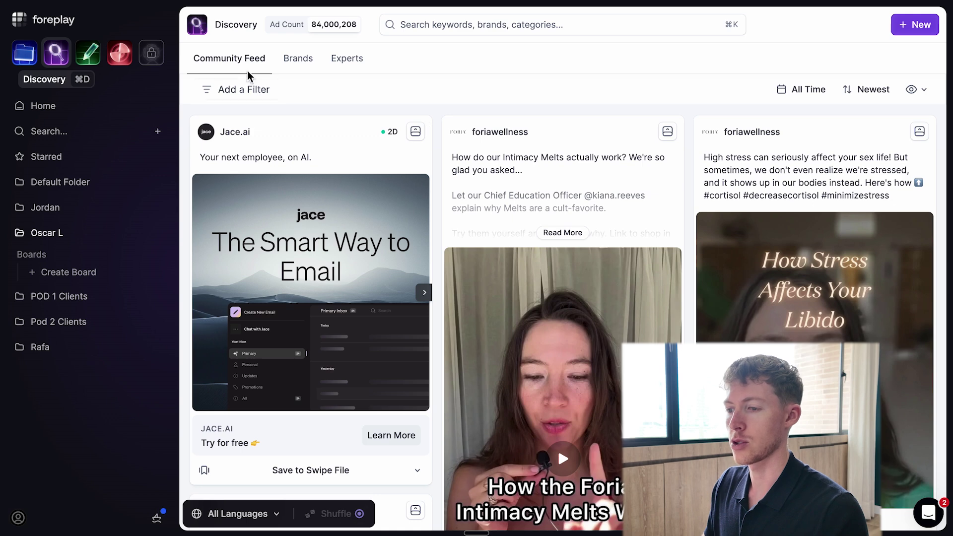
# Filter the Foreplay Discovery feed to Image format and Still Running status, adding a Niche filter.
pyautogui.click(226, 89)
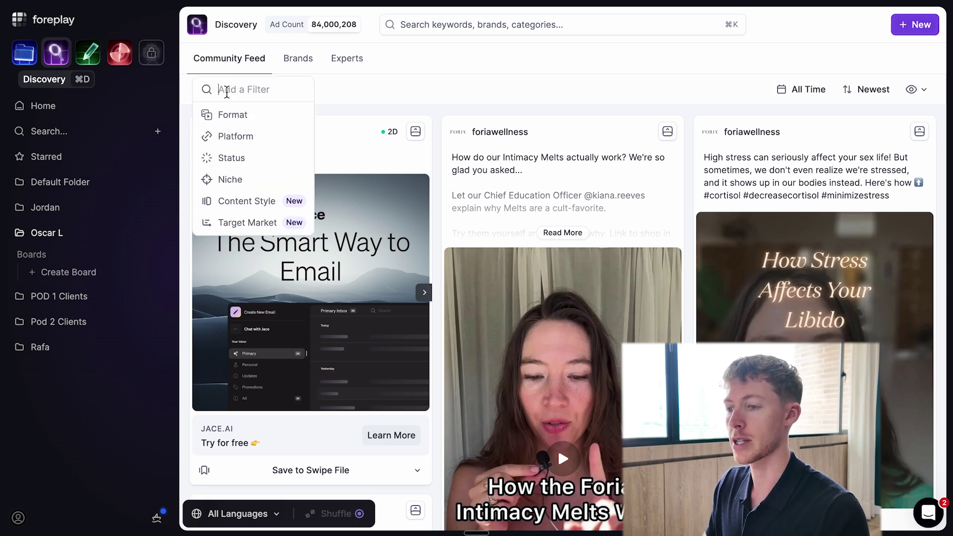
pyautogui.click(238, 117)
pyautogui.click(366, 134)
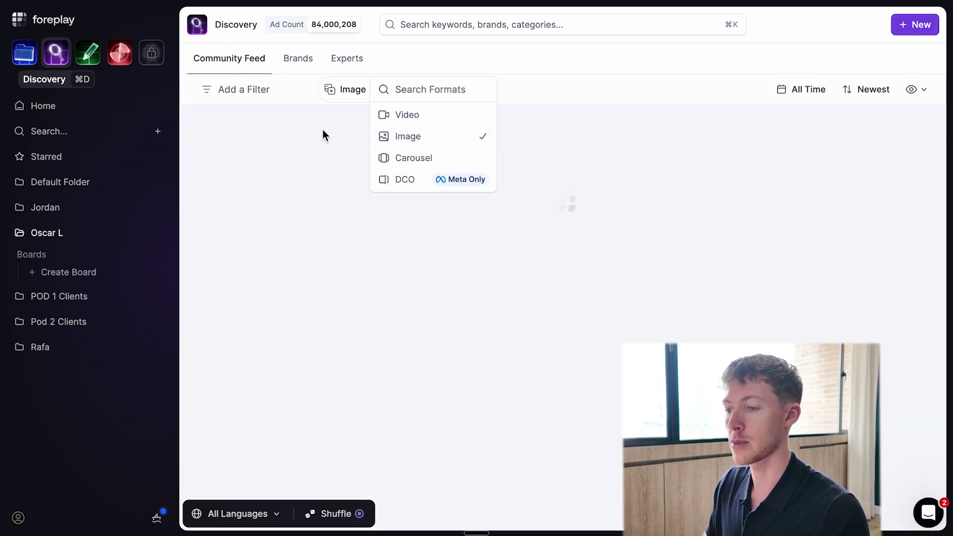
pyautogui.click(233, 136)
pyautogui.click(434, 115)
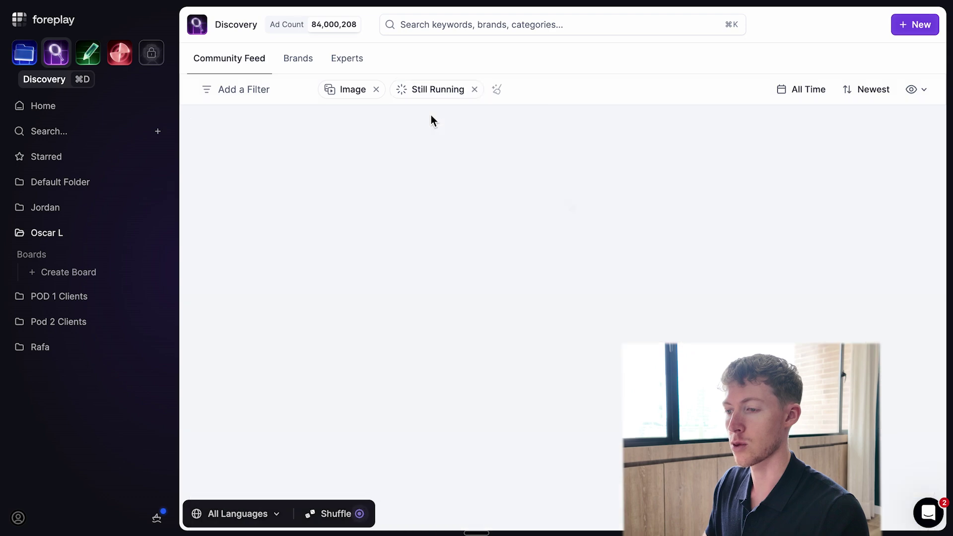
pyautogui.click(222, 91)
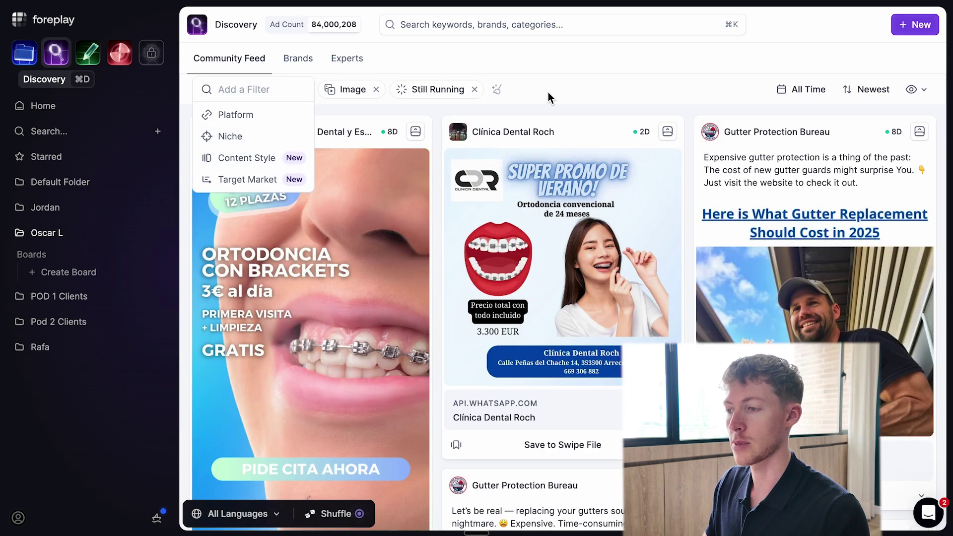
pyautogui.click(259, 137)
pyautogui.click(255, 95)
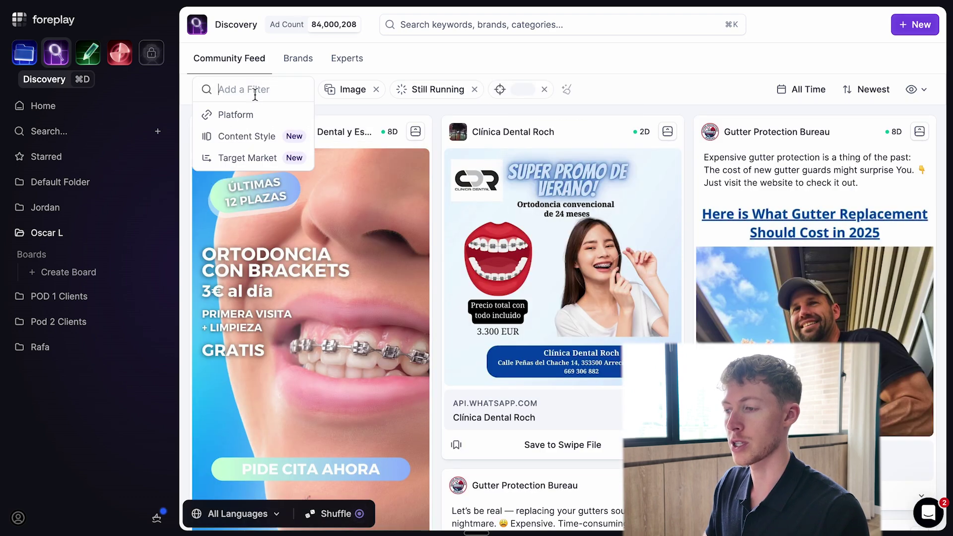
pyautogui.click(692, 92)
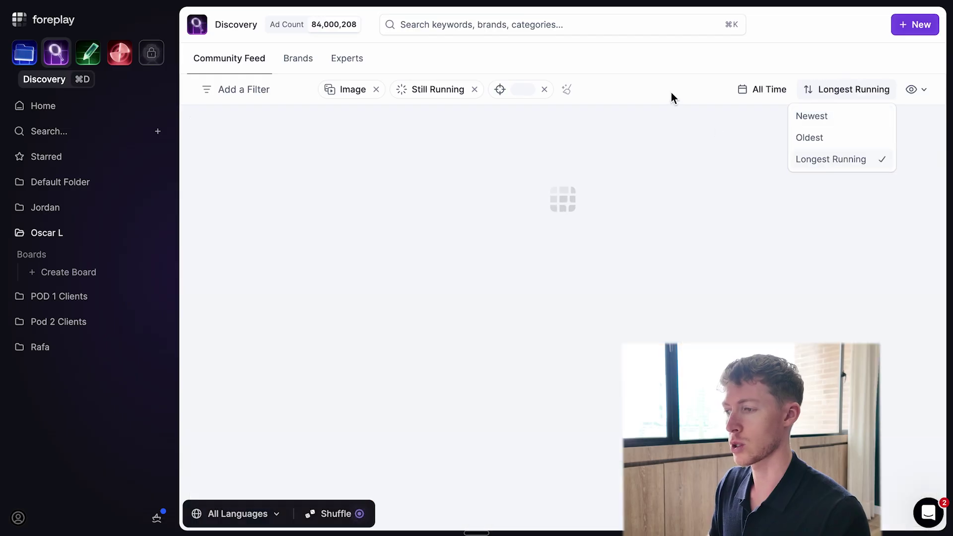
# Keep Longest Running order and scroll far down the filtered Foreplay feed for ideas.
pyautogui.click(674, 96)
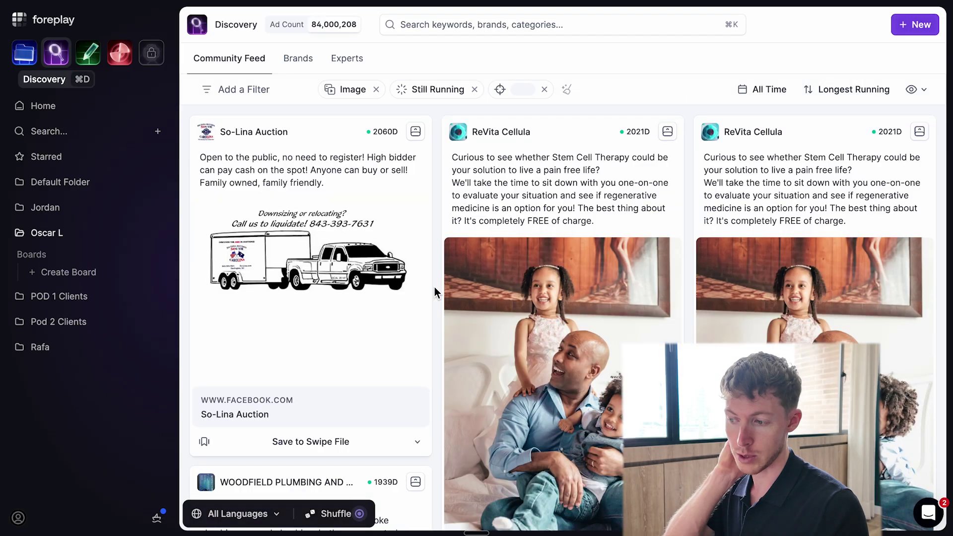
pyautogui.scroll(-15, 497, 319)
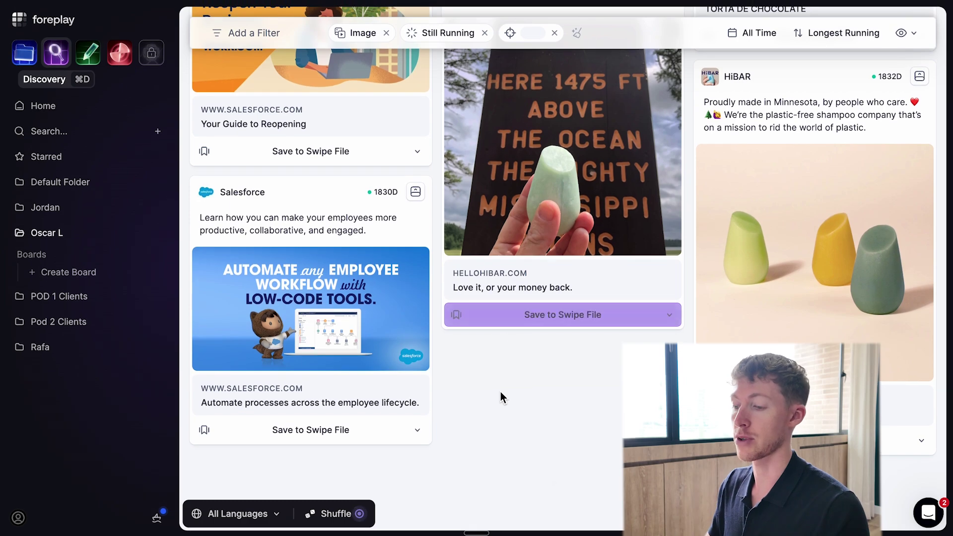
pyautogui.scroll(-1, 449, 404)
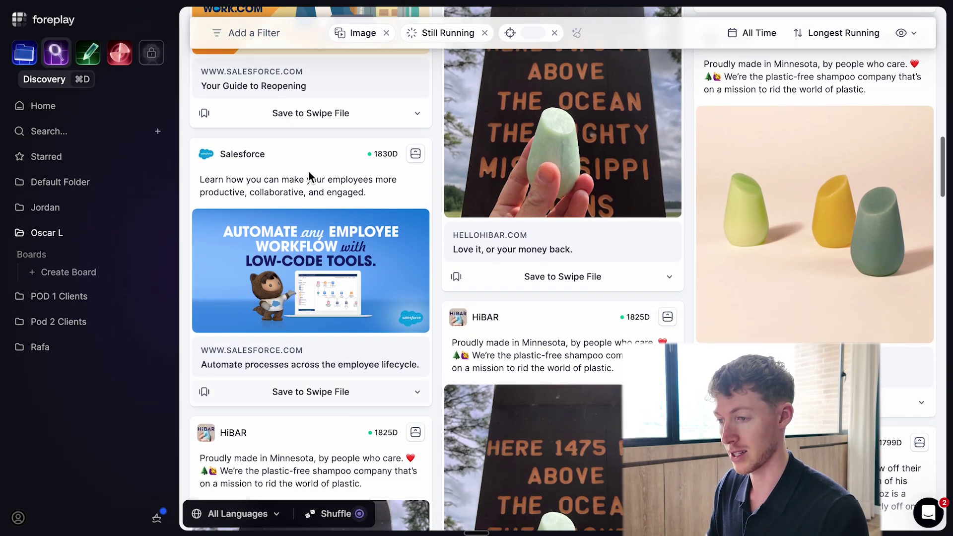
pyautogui.scroll(-15, 439, 353)
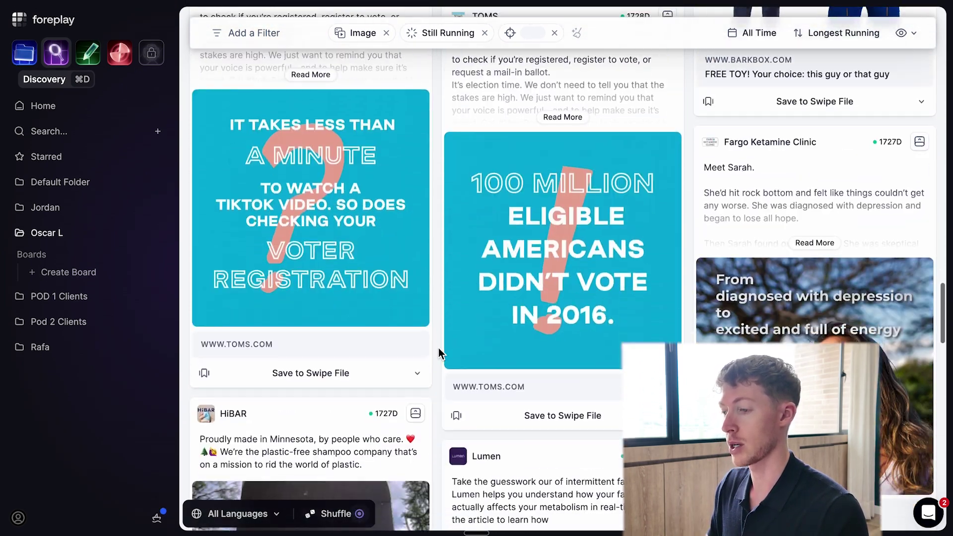
pyautogui.scroll(-15, 439, 350)
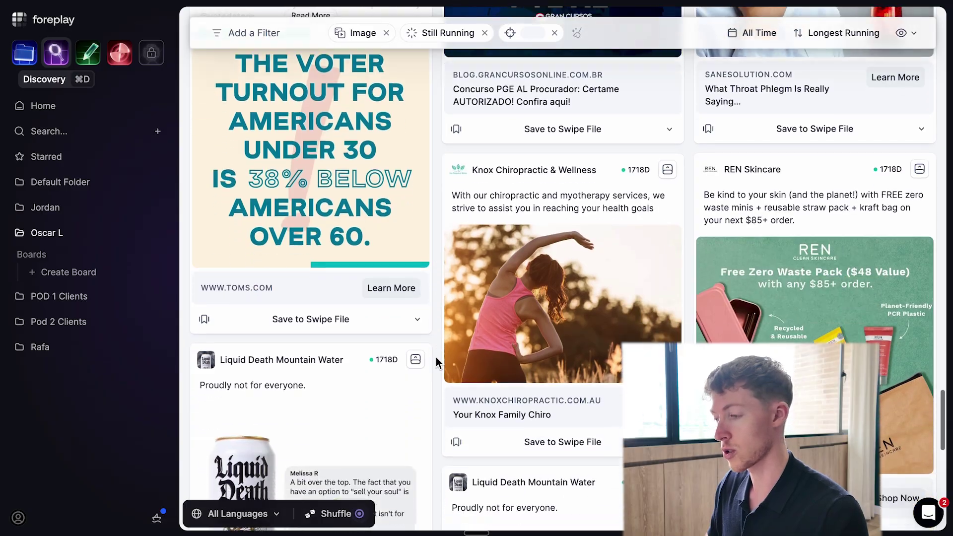
pyautogui.scroll(-15, 436, 356)
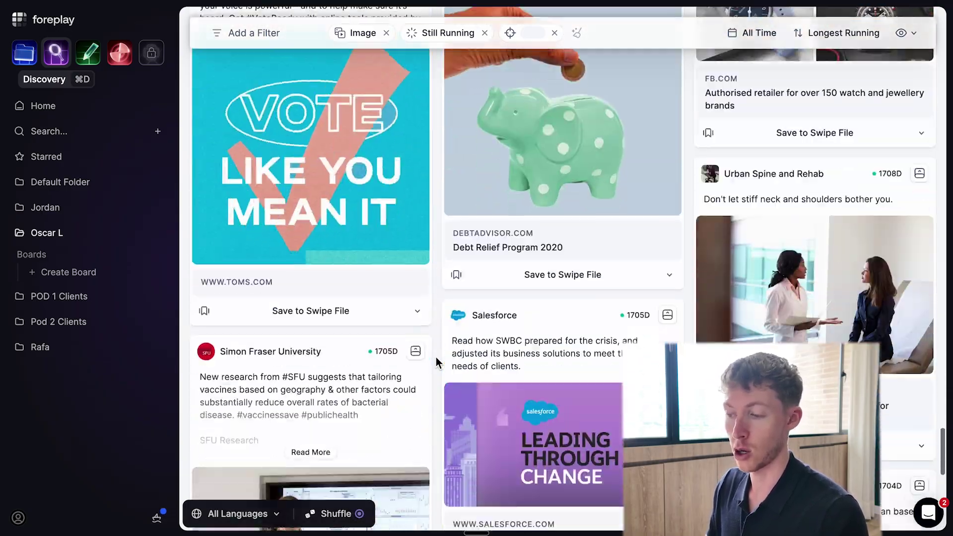
pyautogui.scroll(-15, 436, 356)
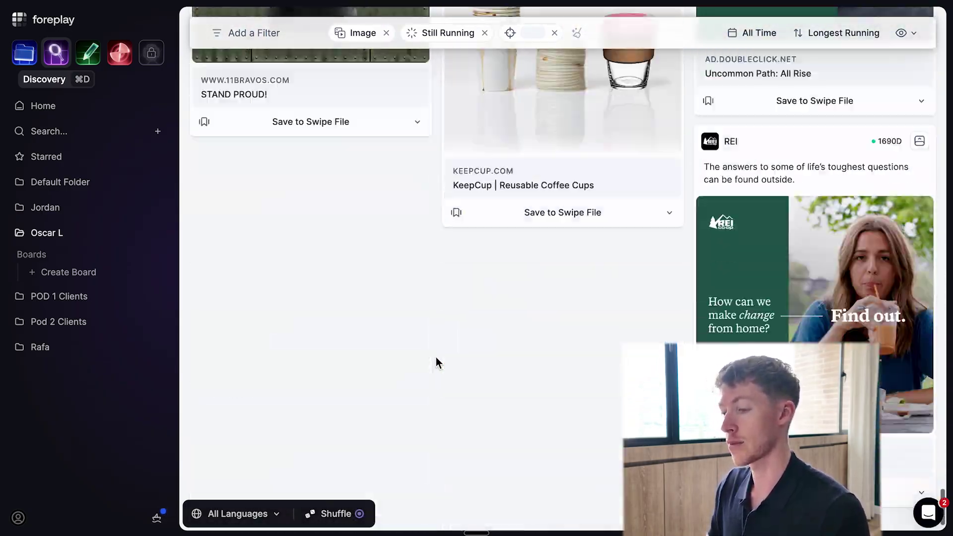
pyautogui.scroll(-5, 436, 363)
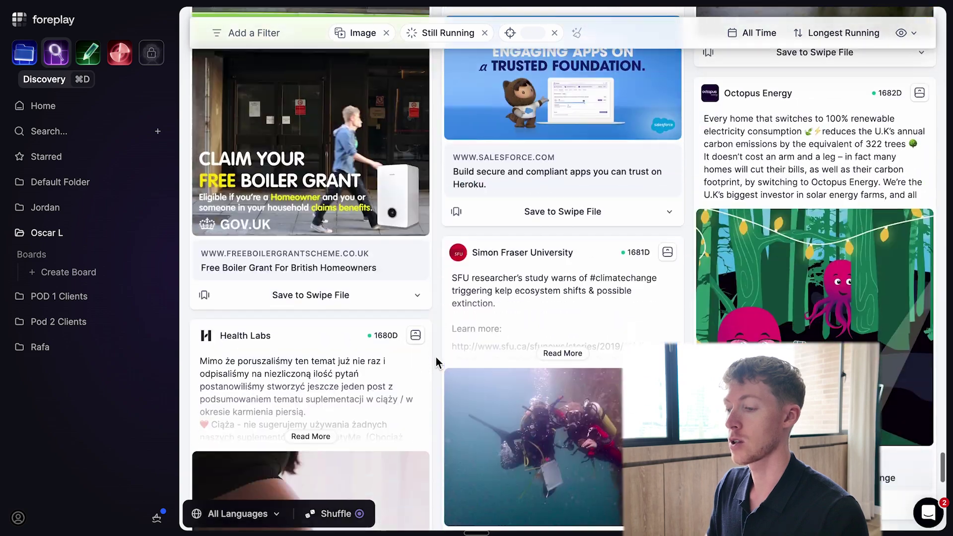
pyautogui.scroll(-10, 436, 363)
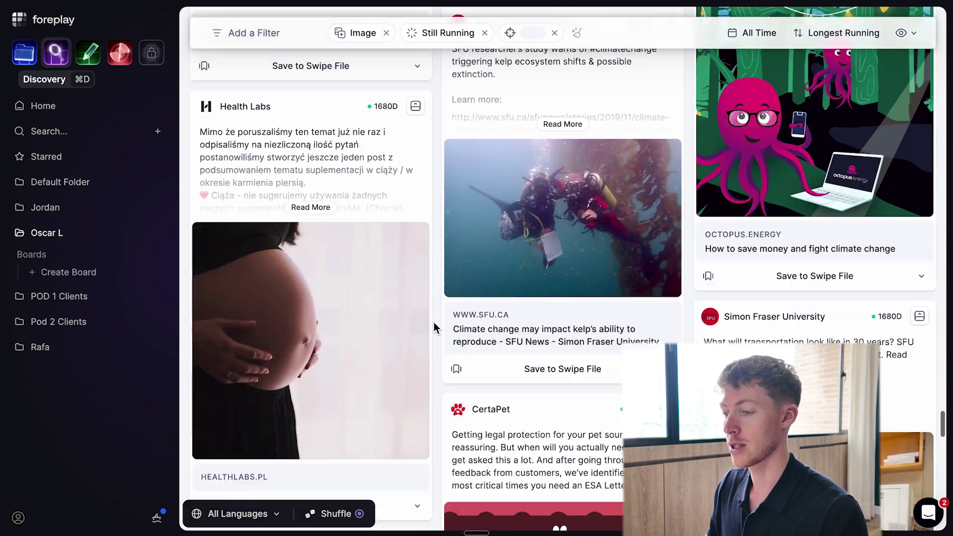
pyautogui.scroll(-10, 436, 327)
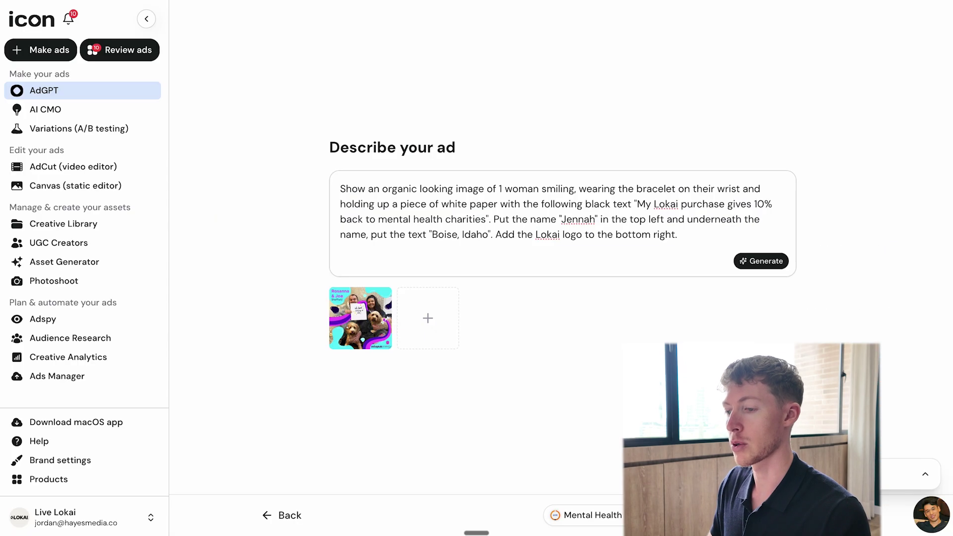
# Generate the ad of the smiling woman holding the Lokai mental health charity note.
pyautogui.click(766, 264)
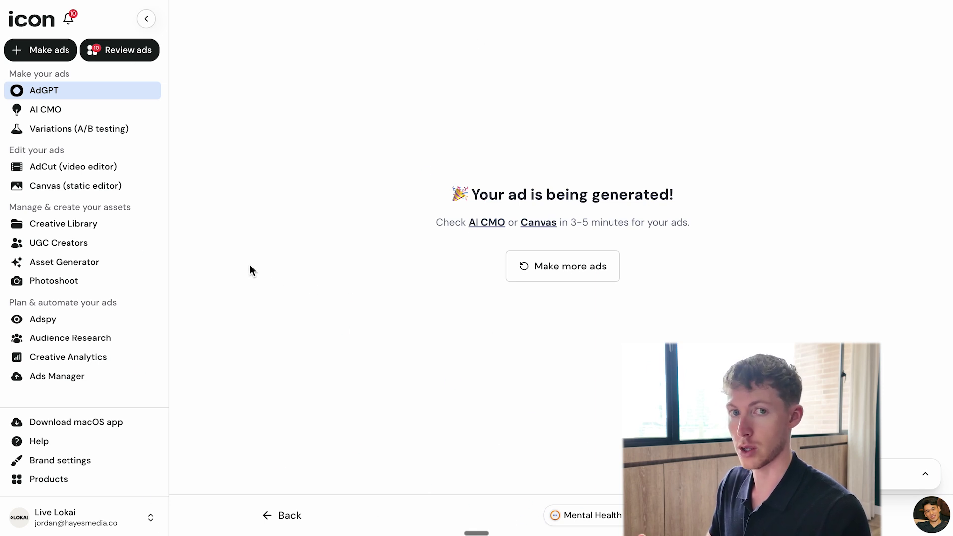
# Start a static ad for the Mental Health Bracelet in Vertical size, built from concepts.
pyautogui.click(95, 94)
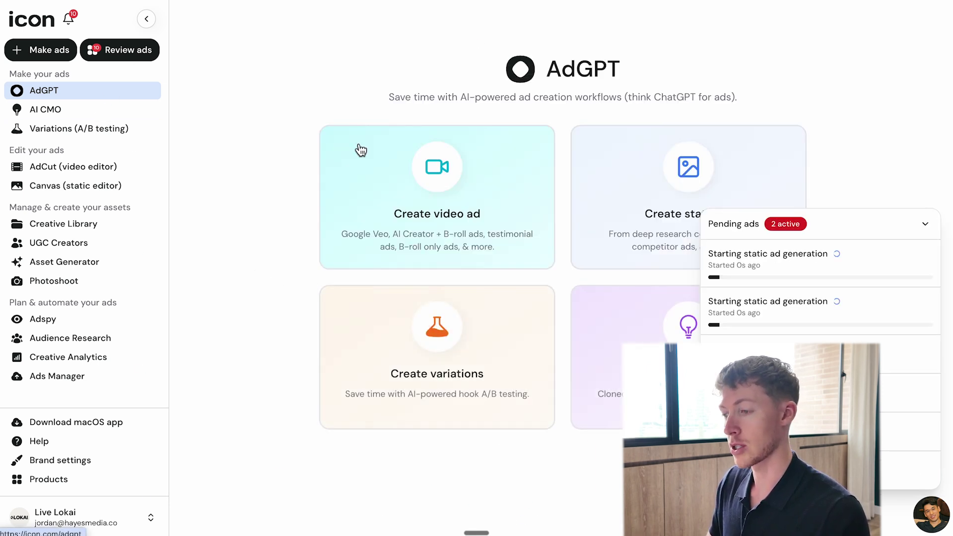
pyautogui.click(926, 225)
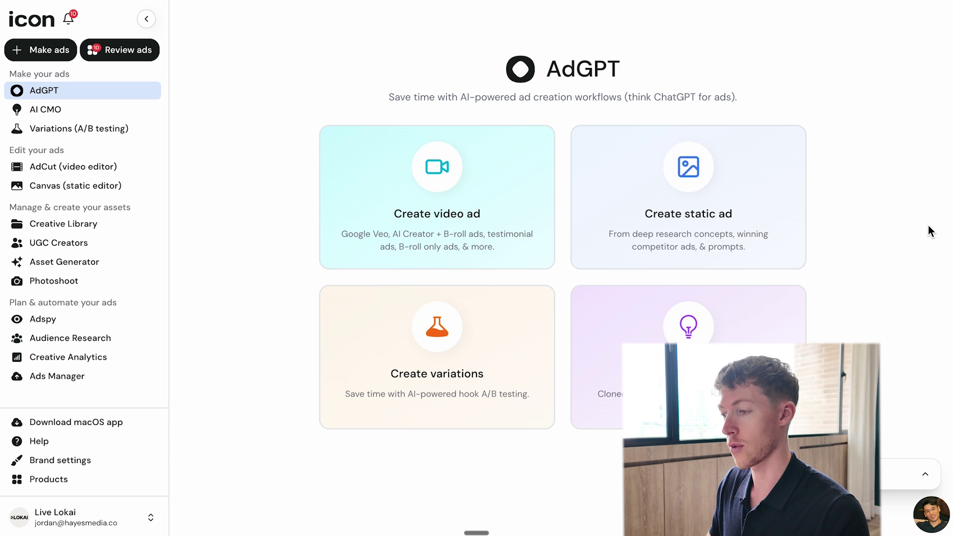
pyautogui.click(638, 230)
pyautogui.click(696, 279)
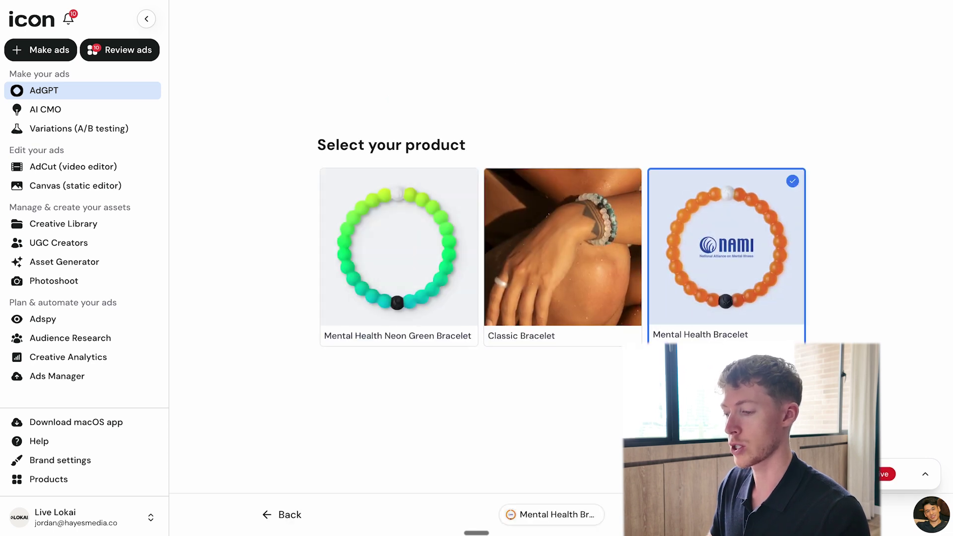
pyautogui.click(365, 278)
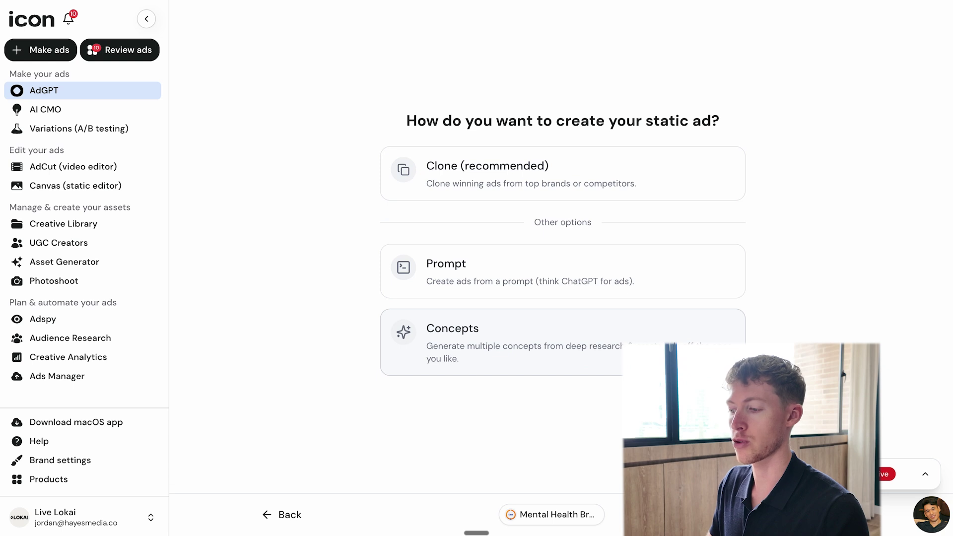
pyautogui.click(588, 338)
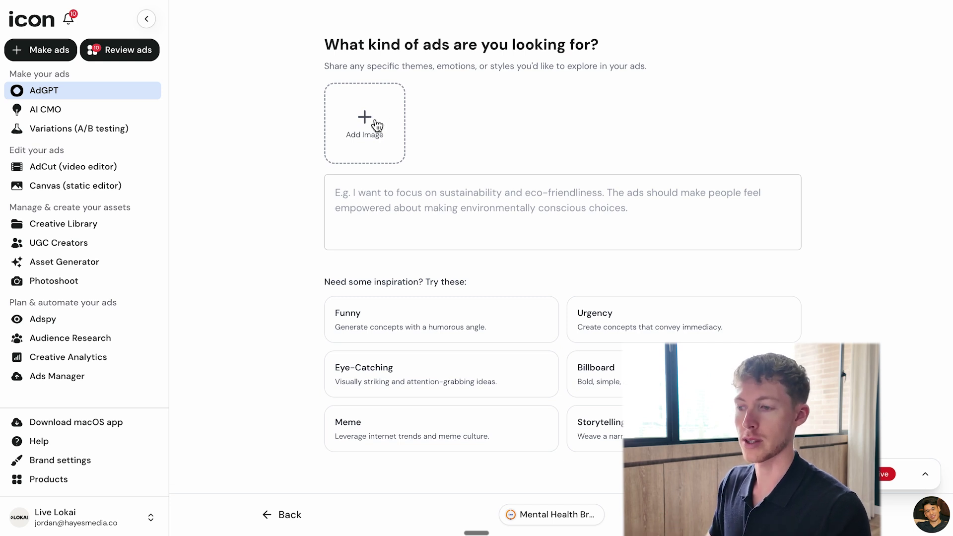
# Leave the description blank, add the Downloads reference ad, and generate Storytelling concepts.
pyautogui.click(384, 198)
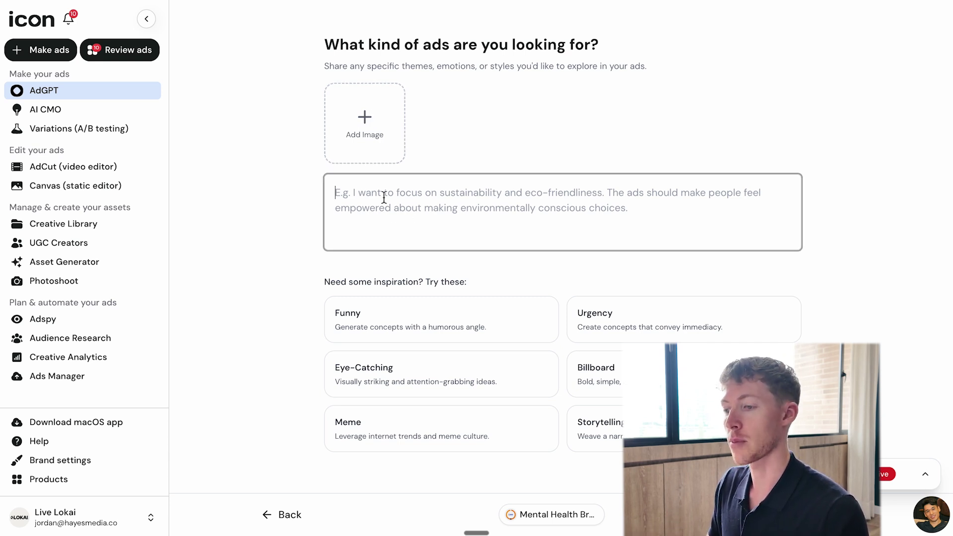
pyautogui.click(272, 223)
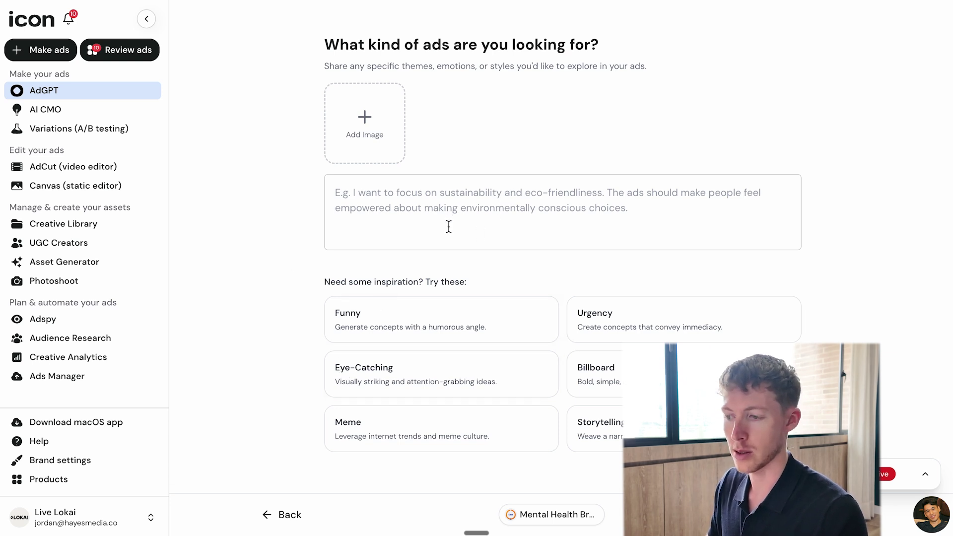
pyautogui.moveTo(353, 284); pyautogui.dragTo(490, 284)
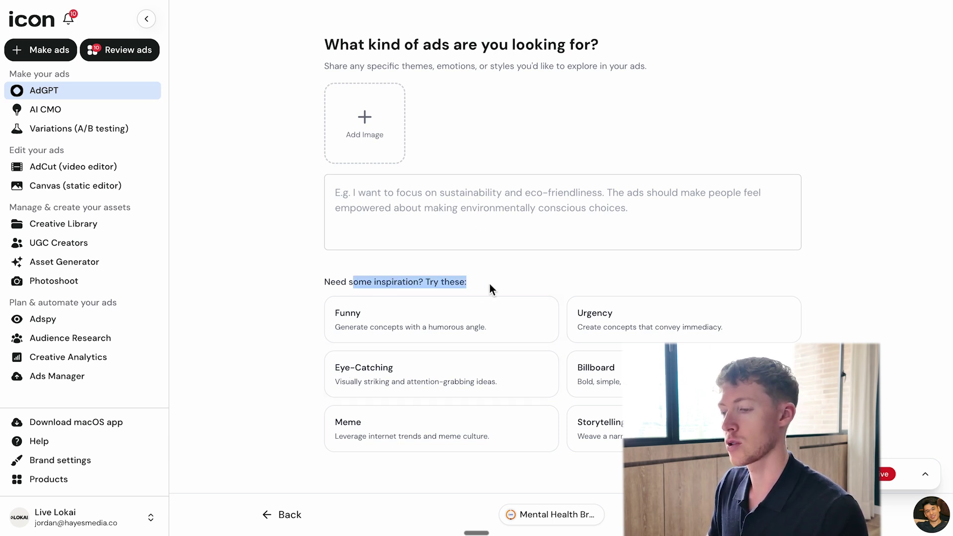
pyautogui.click(489, 284)
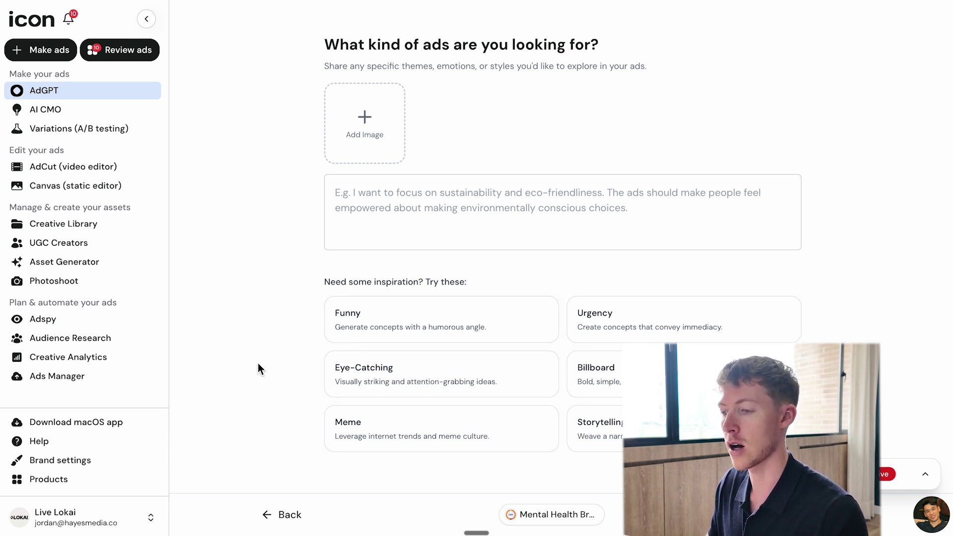
pyautogui.click(371, 128)
pyautogui.doubleClick(348, 225)
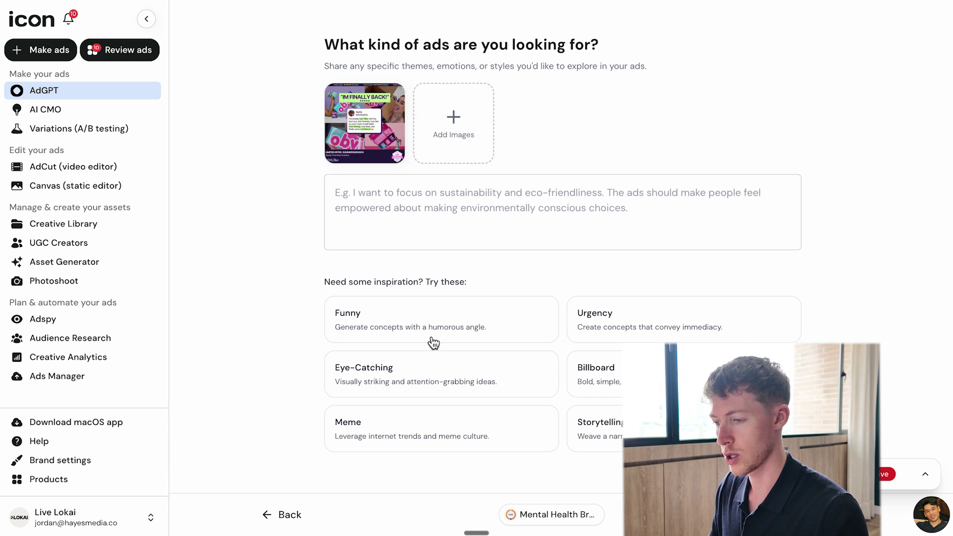
pyautogui.click(620, 430)
pyautogui.click(754, 515)
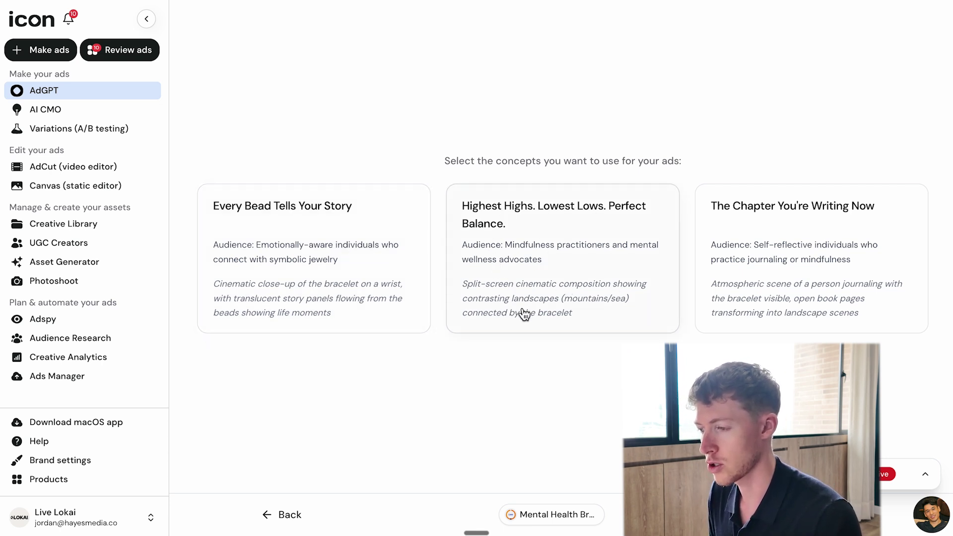
# Generate ads from 'Every Bead Tells Your Story' and view them in the Canvas gallery.
pyautogui.click(298, 251)
pyautogui.click(695, 515)
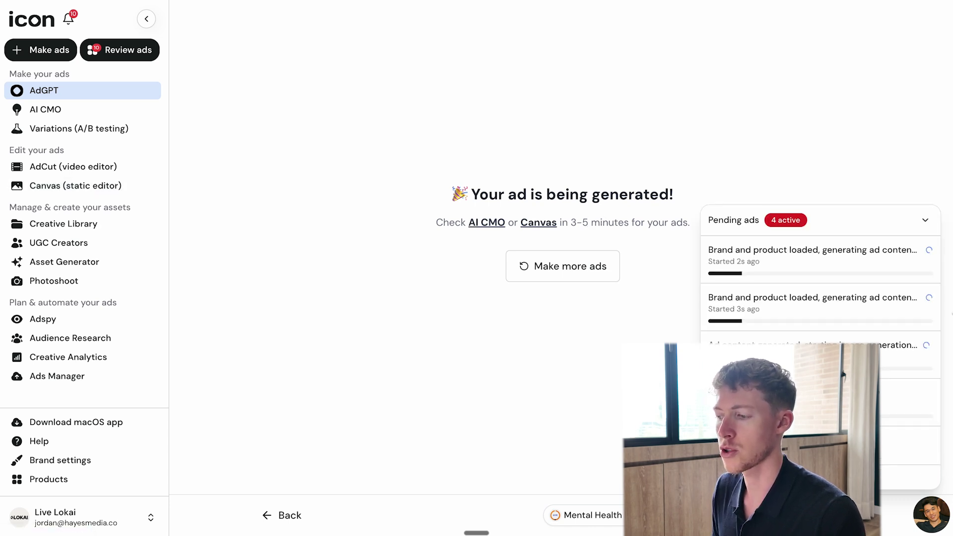
pyautogui.click(69, 192)
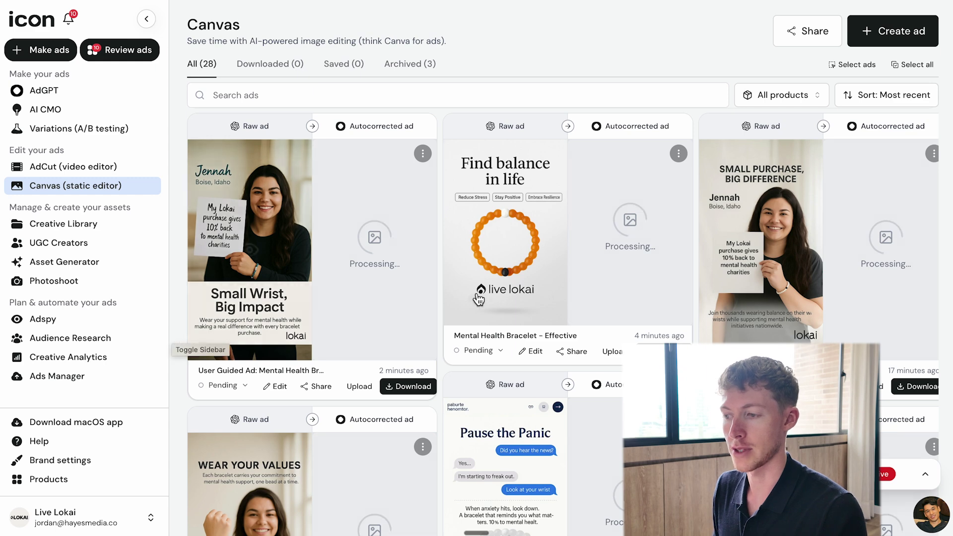
pyautogui.click(506, 238)
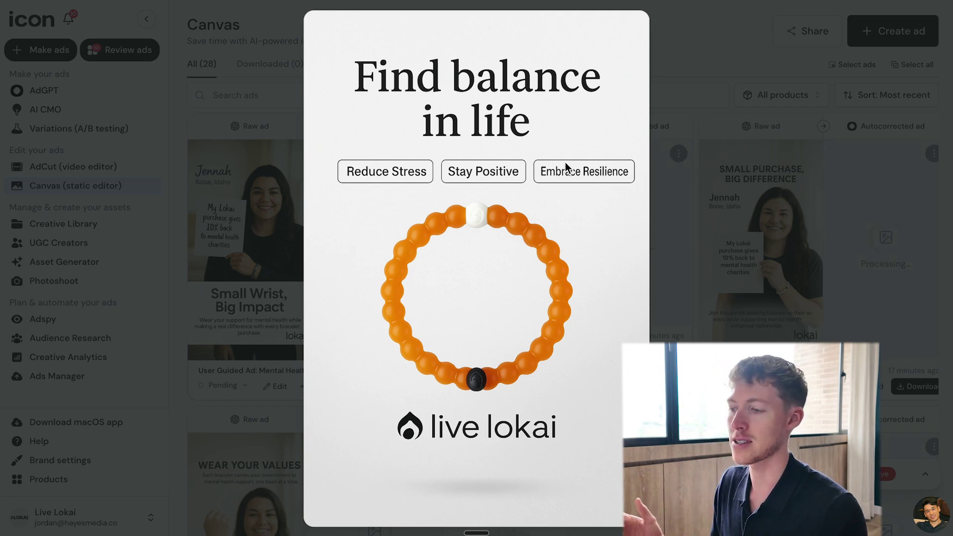
pyautogui.press('Escape')
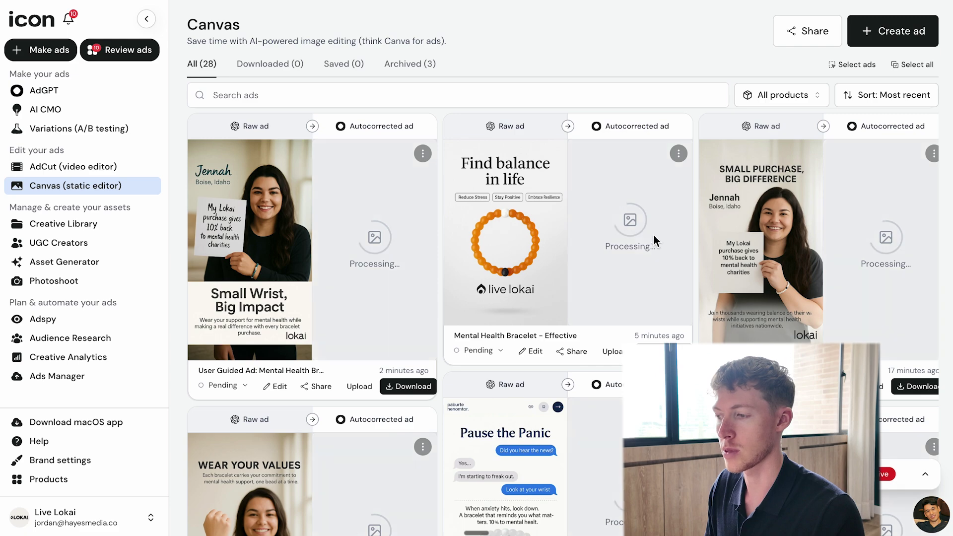
pyautogui.scroll(-4, 426, 330)
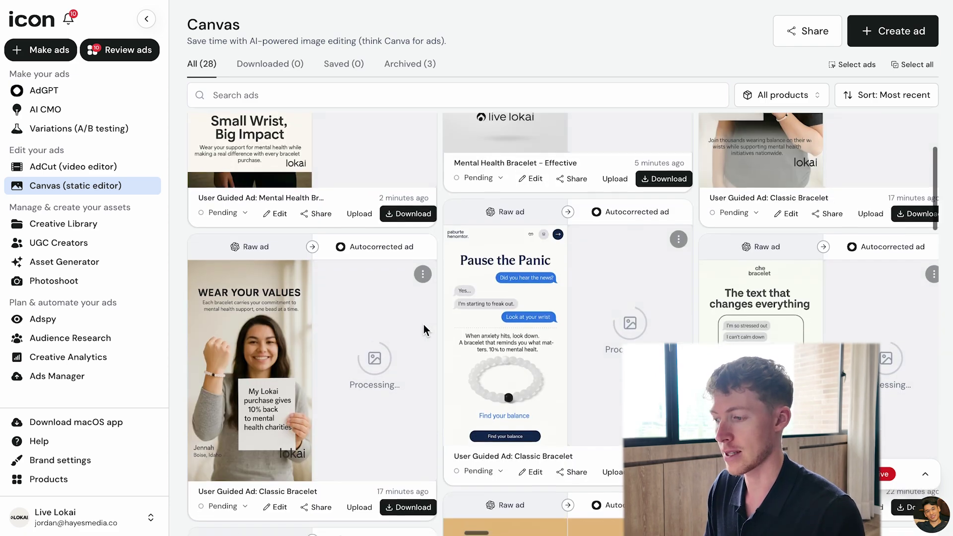
pyautogui.scroll(-4, 426, 329)
pyautogui.scroll(7, 570, 266)
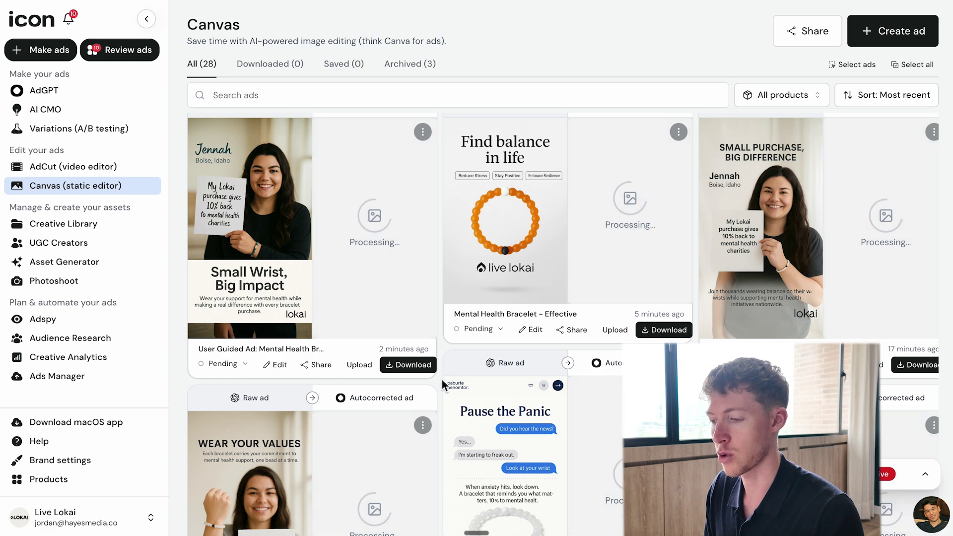
pyautogui.scroll(-1, 441, 388)
pyautogui.scroll(-5, 440, 388)
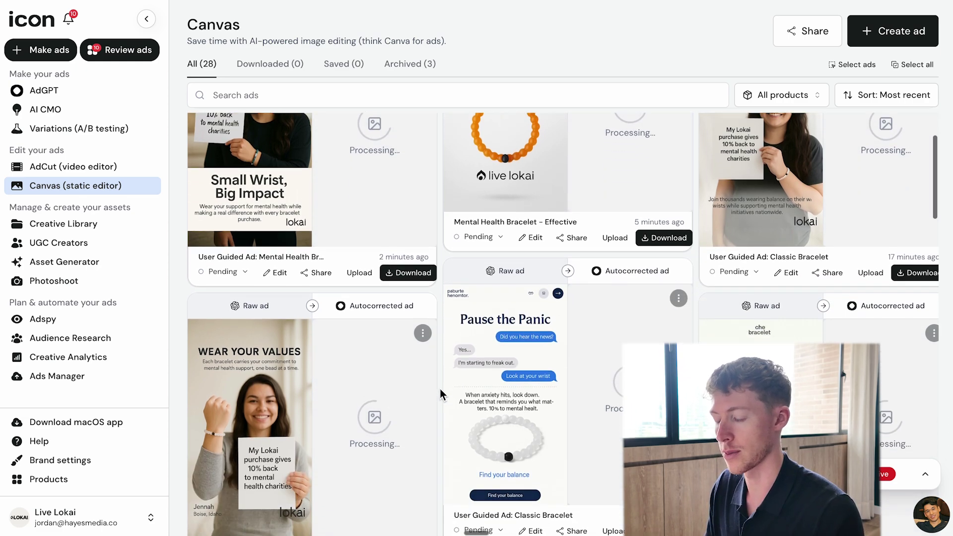
pyautogui.scroll(-5, 440, 388)
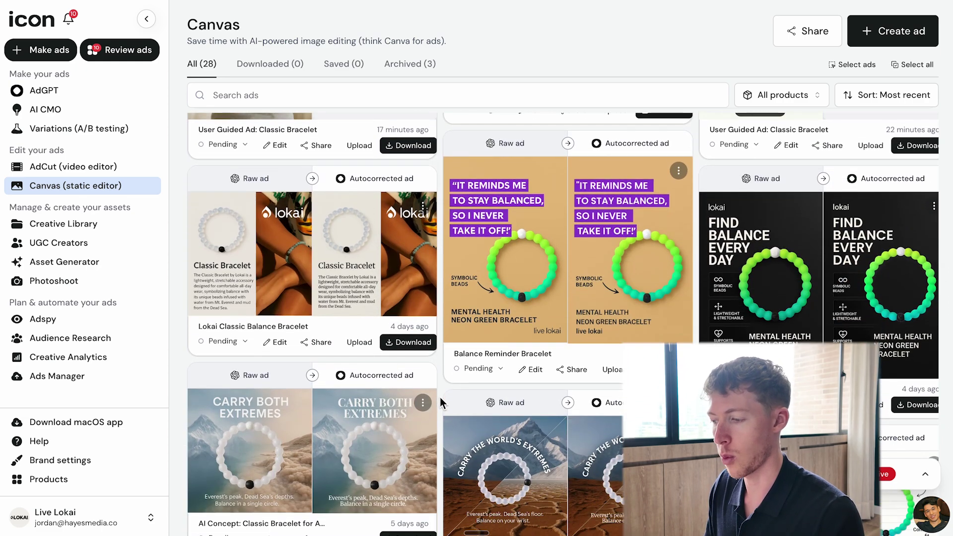
pyautogui.scroll(-2, 441, 398)
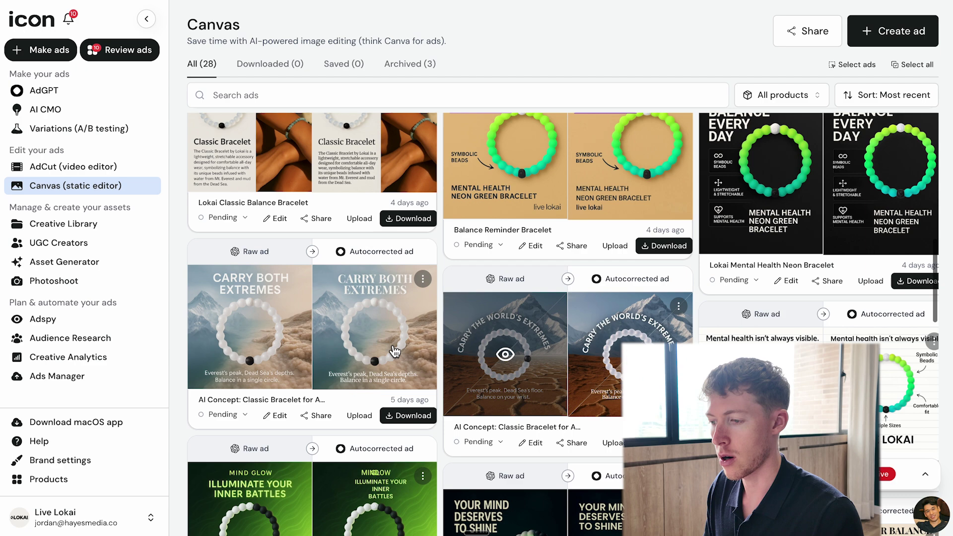
pyautogui.click(370, 328)
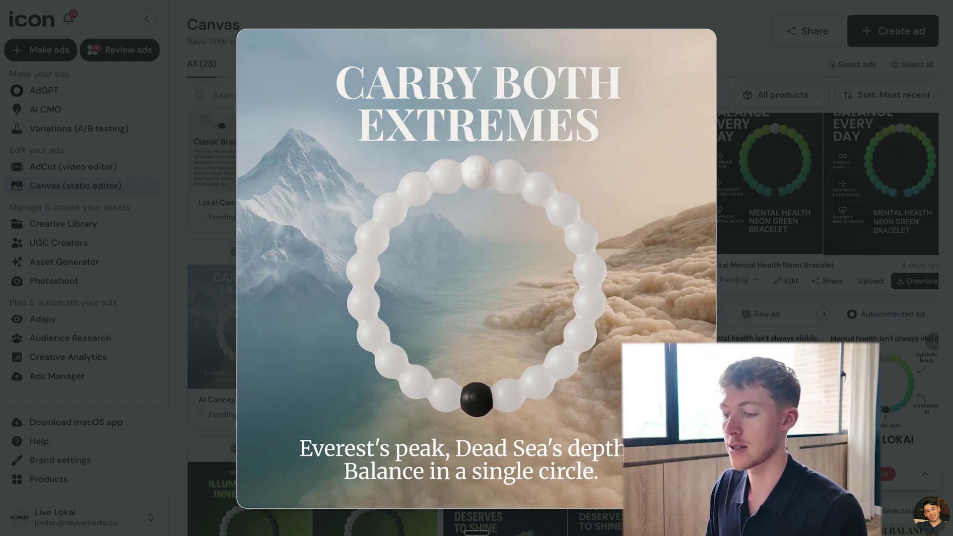
pyautogui.click(731, 273)
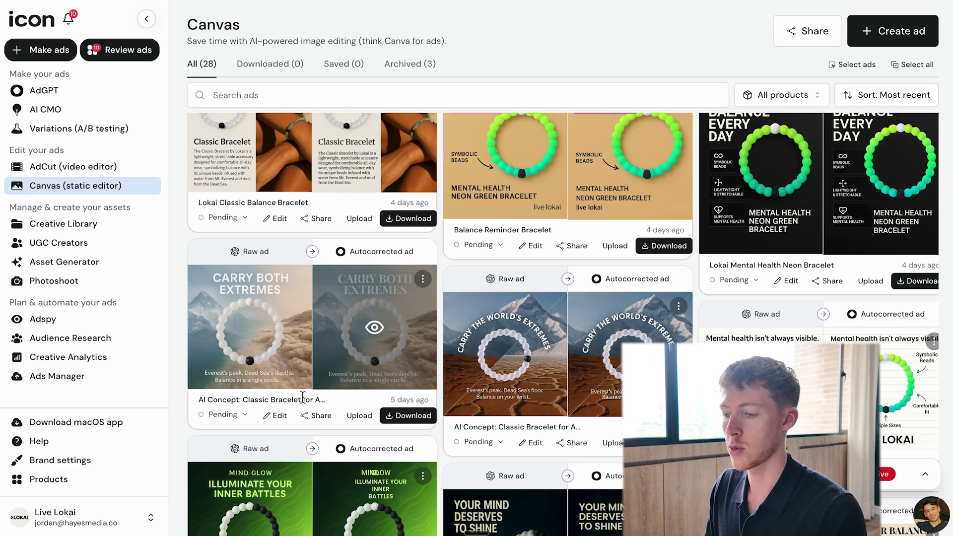
pyautogui.click(276, 416)
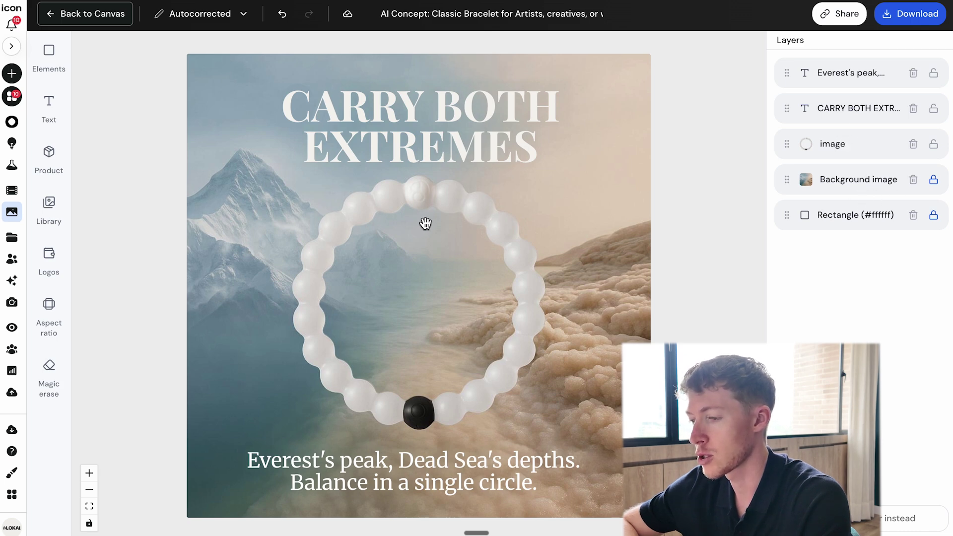
pyautogui.click(431, 209)
pyautogui.click(507, 159)
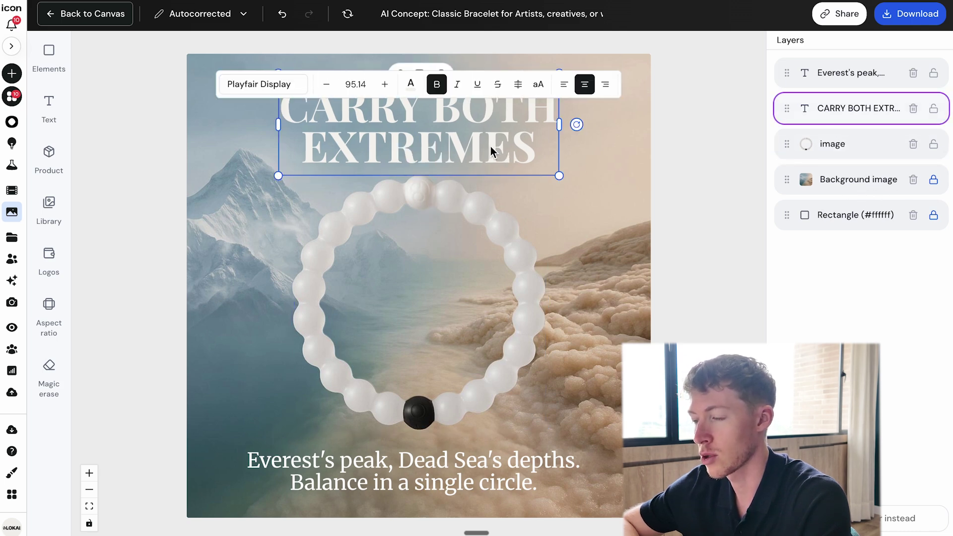
pyautogui.click(409, 473)
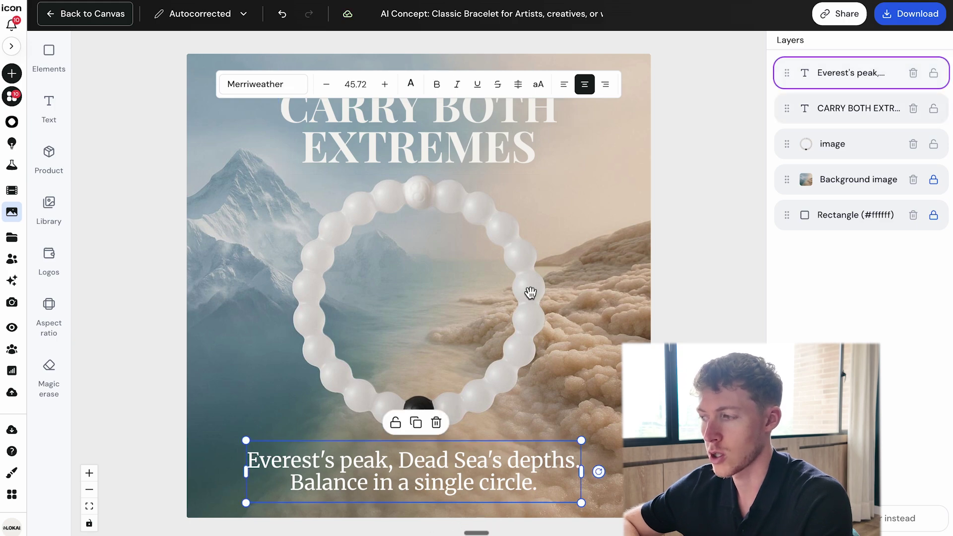
pyautogui.click(84, 13)
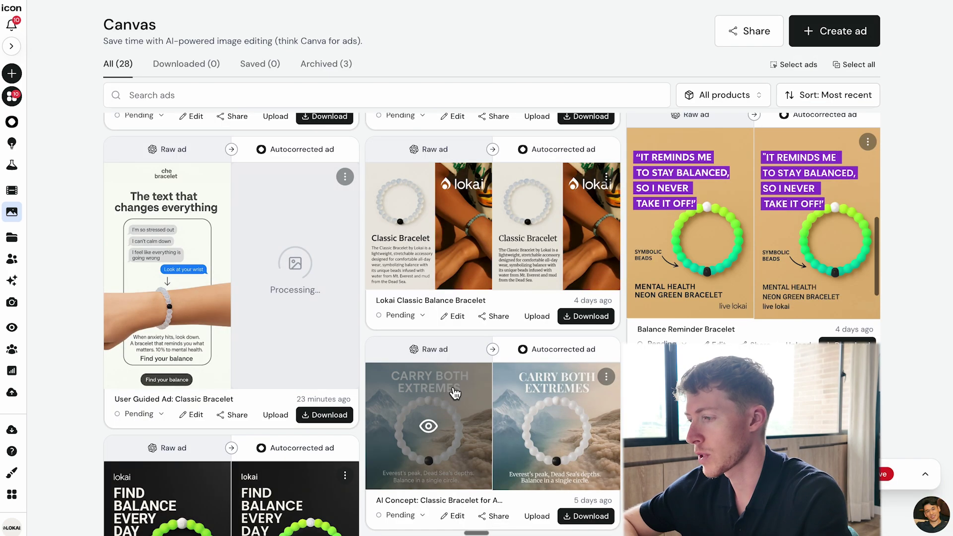
pyautogui.click(817, 224)
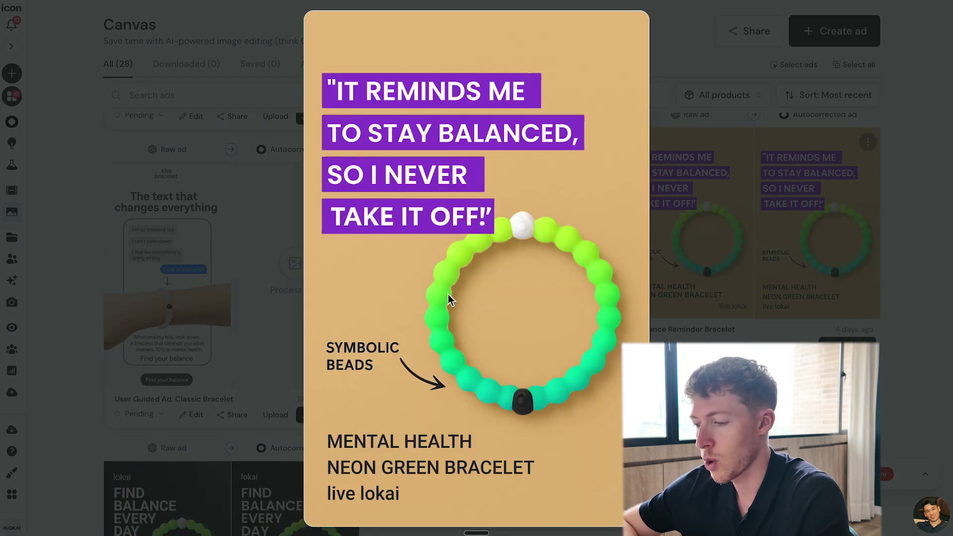
pyautogui.click(760, 312)
pyautogui.scroll(-10, 362, 371)
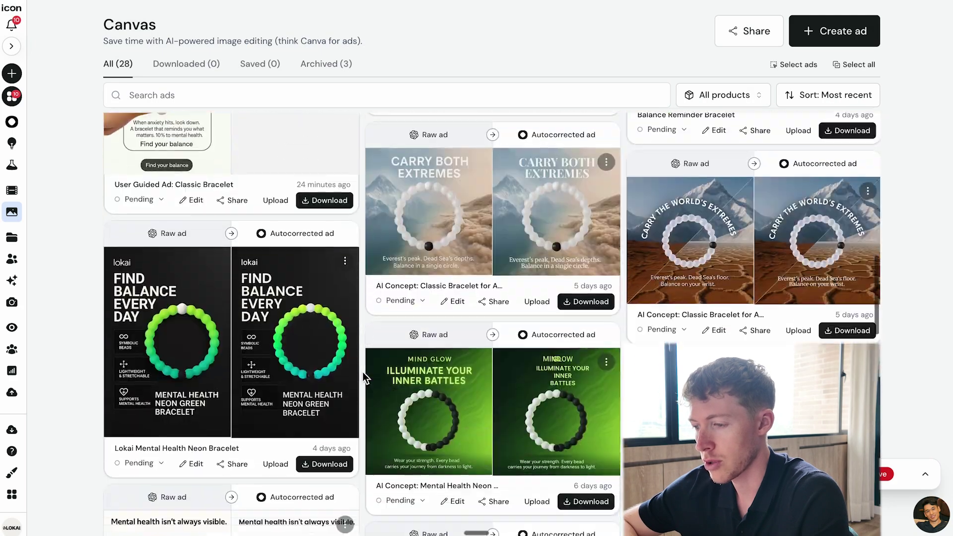
pyautogui.click(560, 286)
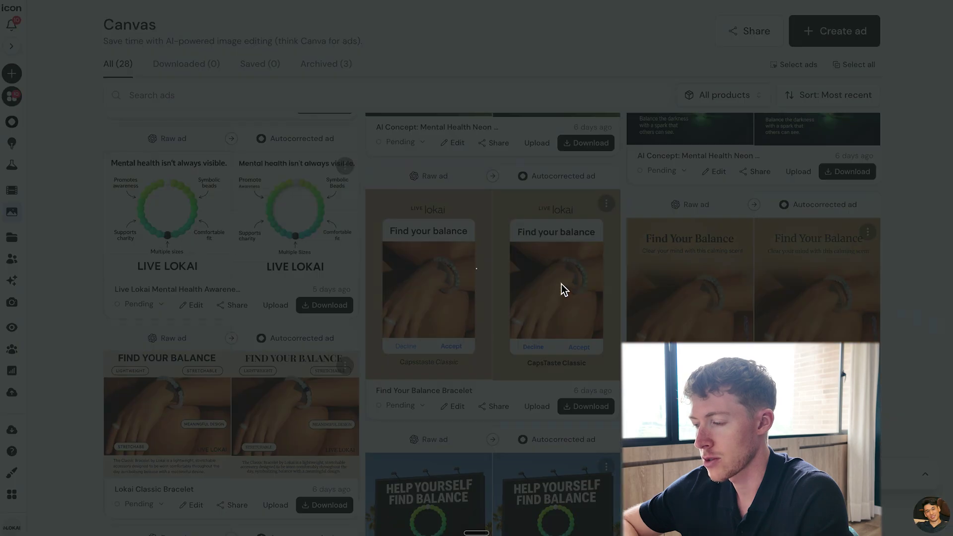
pyautogui.press('Escape')
pyautogui.scroll(2, 546, 258)
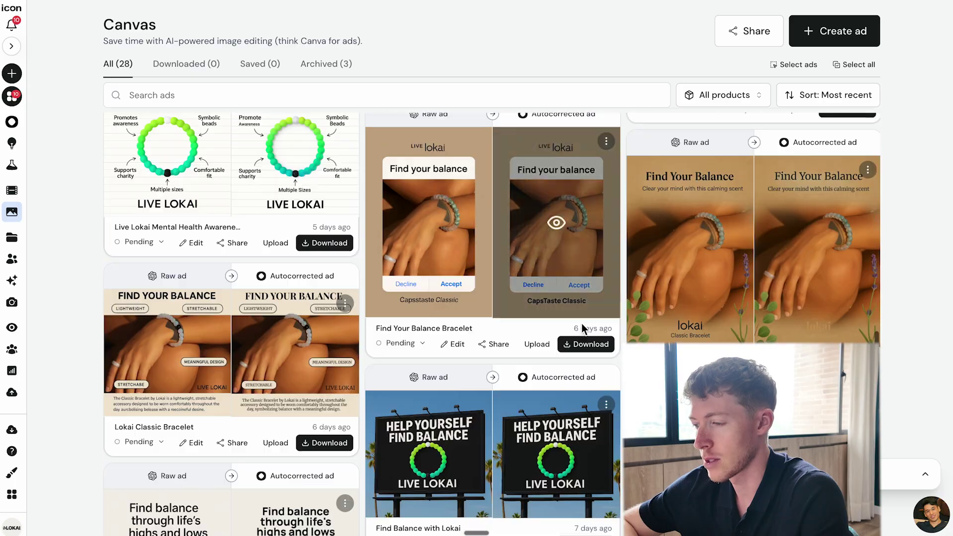
pyautogui.scroll(-6, 564, 296)
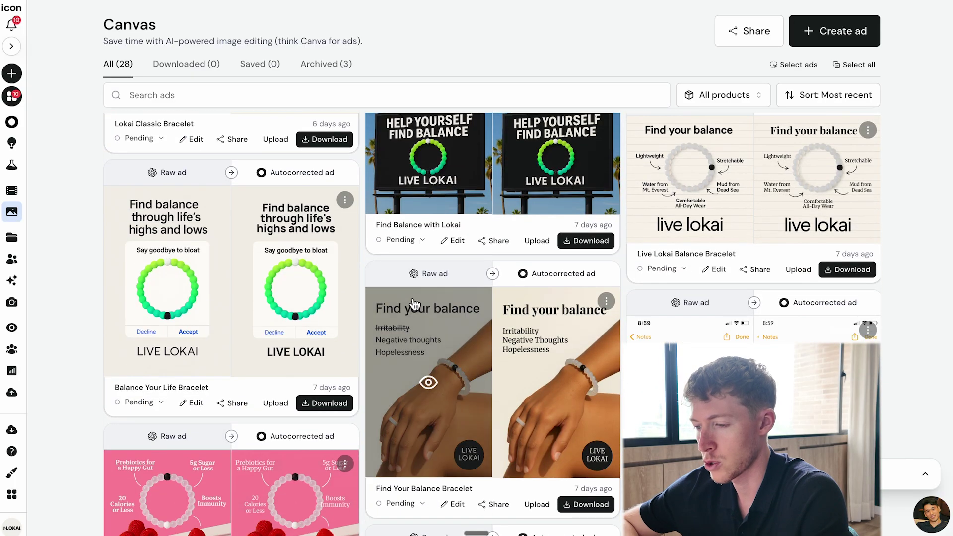
pyautogui.scroll(2, 414, 304)
pyautogui.click(551, 258)
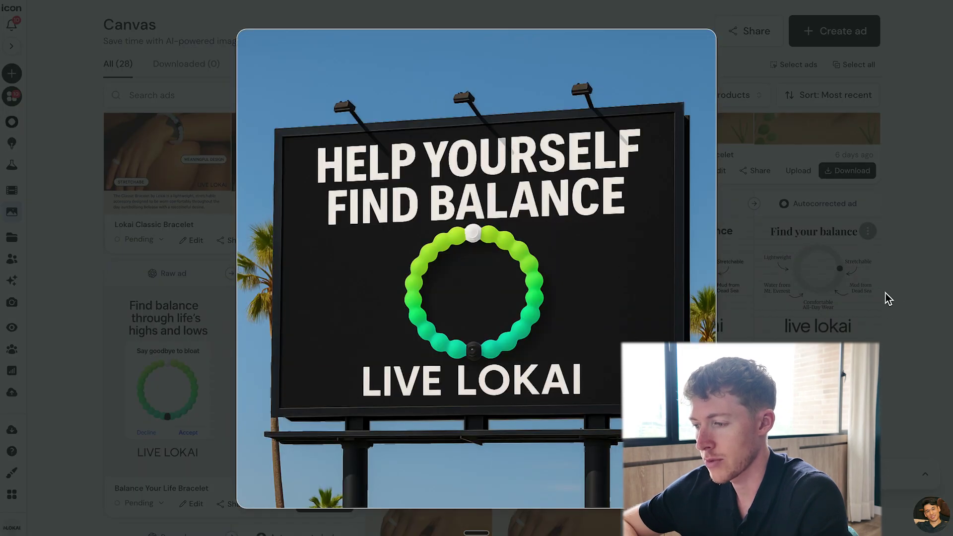
pyautogui.click(715, 220)
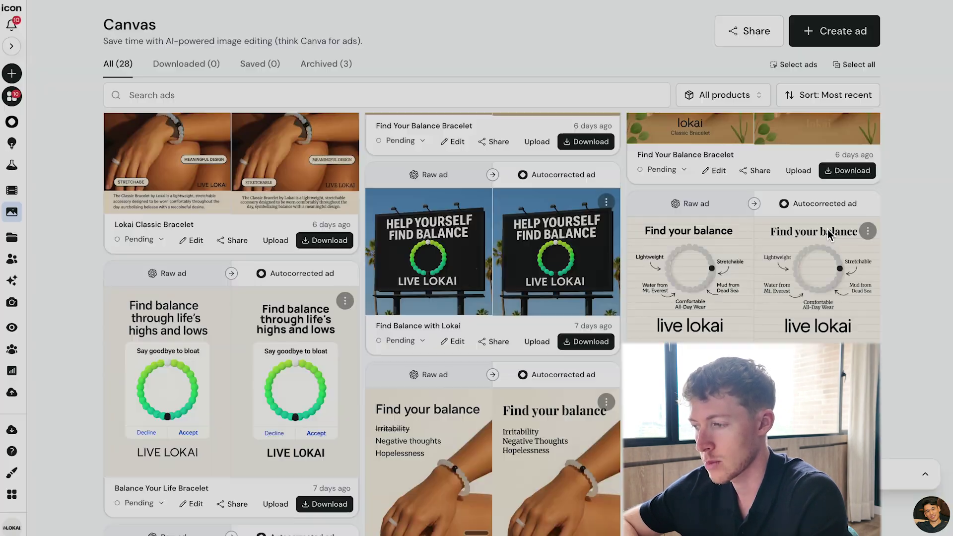
pyautogui.scroll(-10, 814, 246)
pyautogui.click(814, 248)
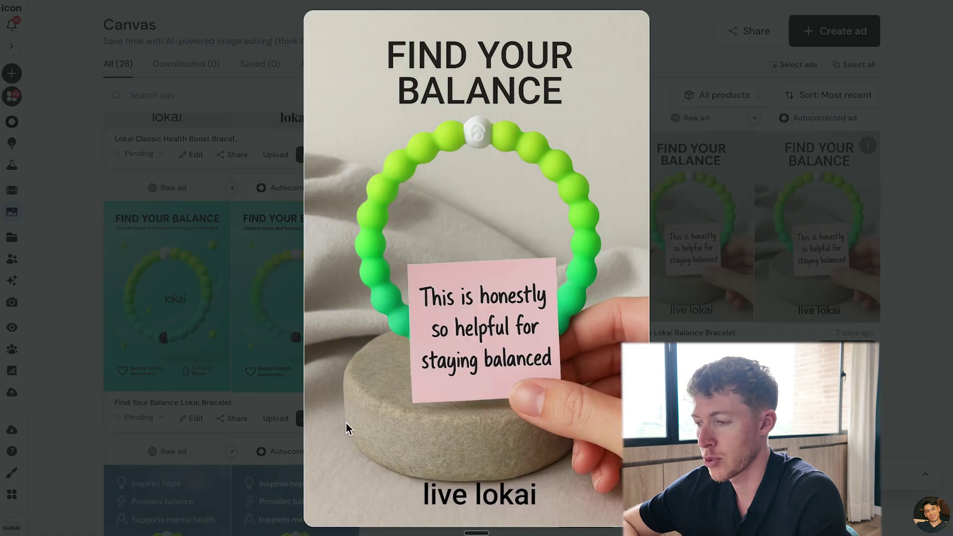
pyautogui.click(702, 172)
pyautogui.scroll(-3, 398, 393)
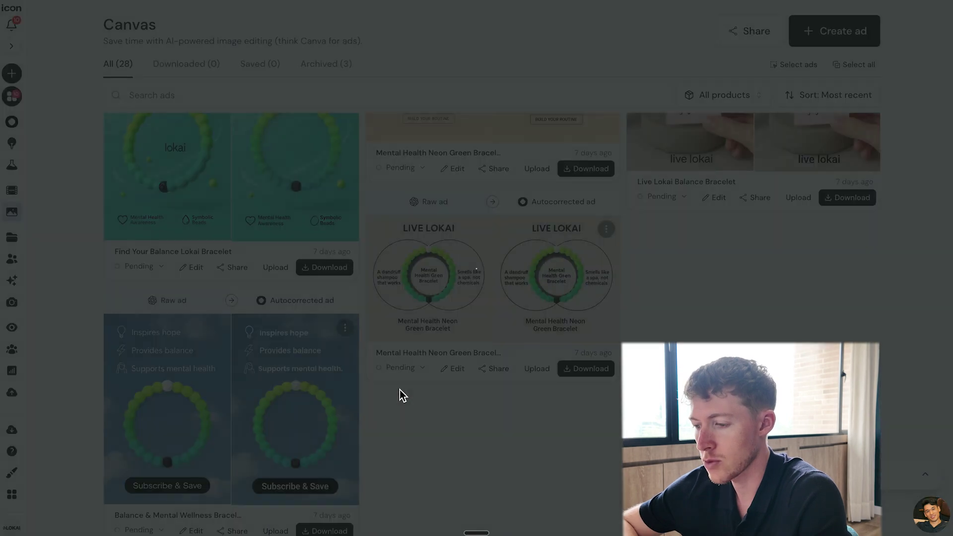
pyautogui.click(398, 393)
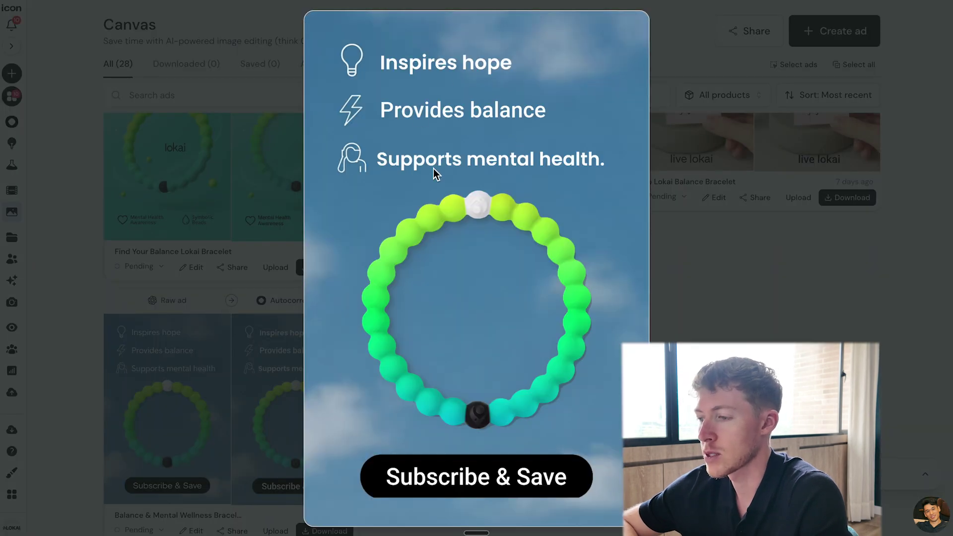
pyautogui.click(726, 308)
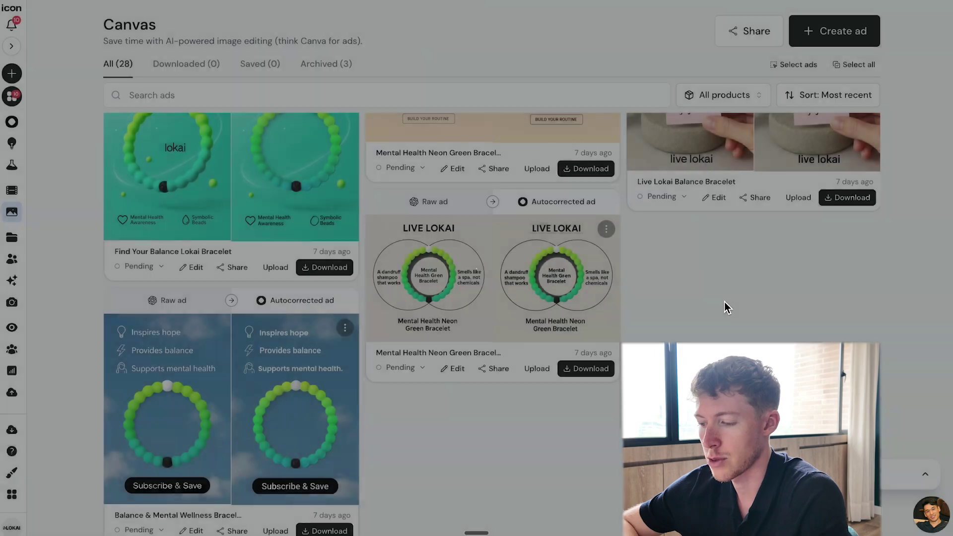
pyautogui.scroll(3, 352, 347)
pyautogui.scroll(10, 351, 348)
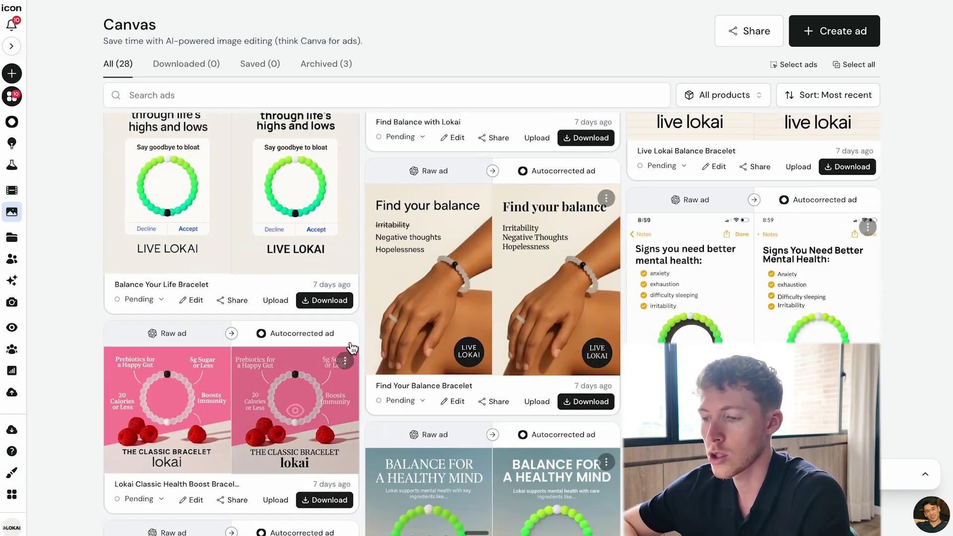
pyautogui.scroll(10, 364, 322)
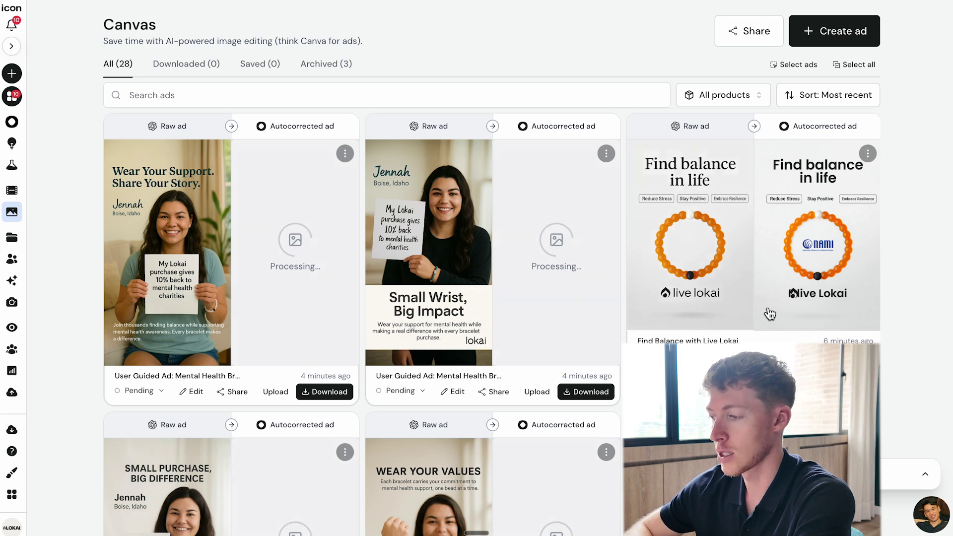
# Check the NAMI 'Find balance in life' ad preview, then enlarge its raw version.
pyautogui.click(822, 236)
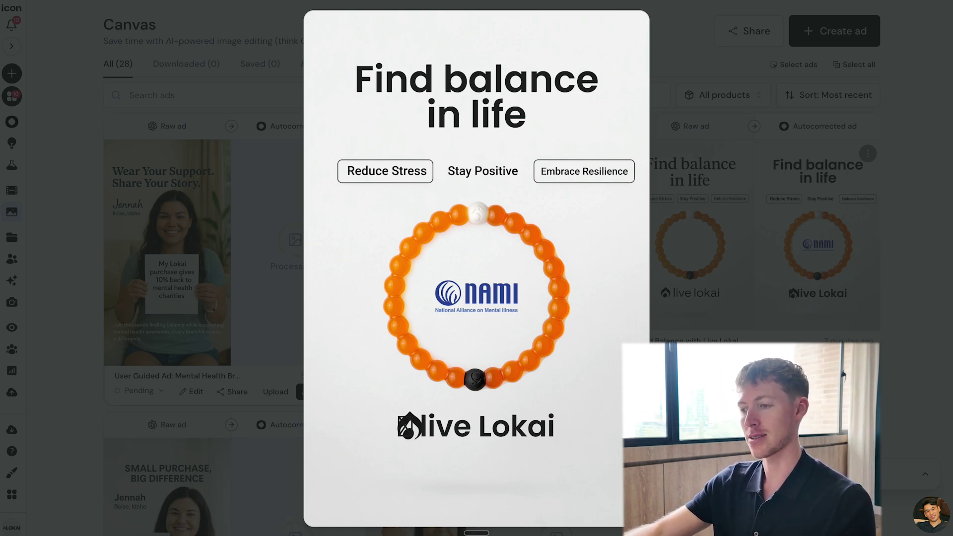
pyautogui.press('Escape')
pyautogui.click(817, 234)
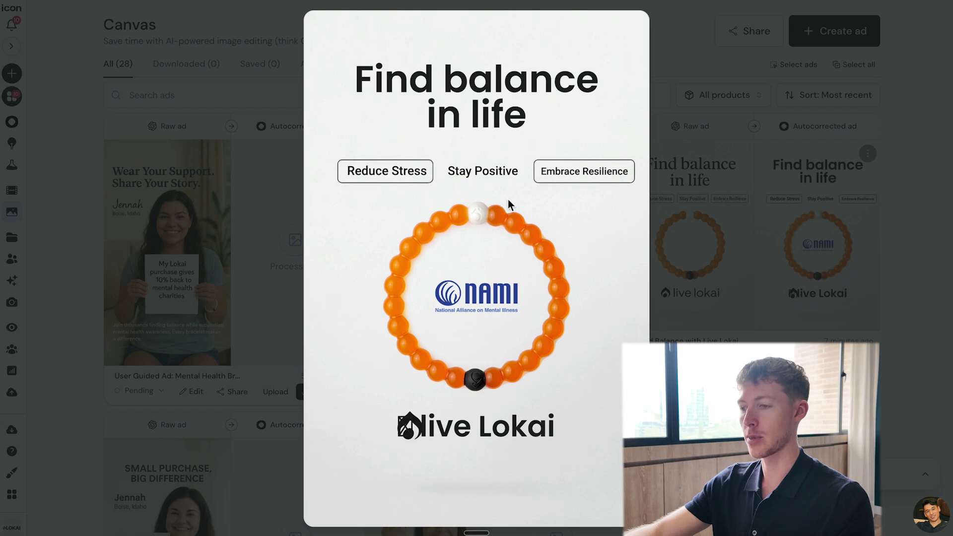
pyautogui.press('Escape')
pyautogui.click(714, 218)
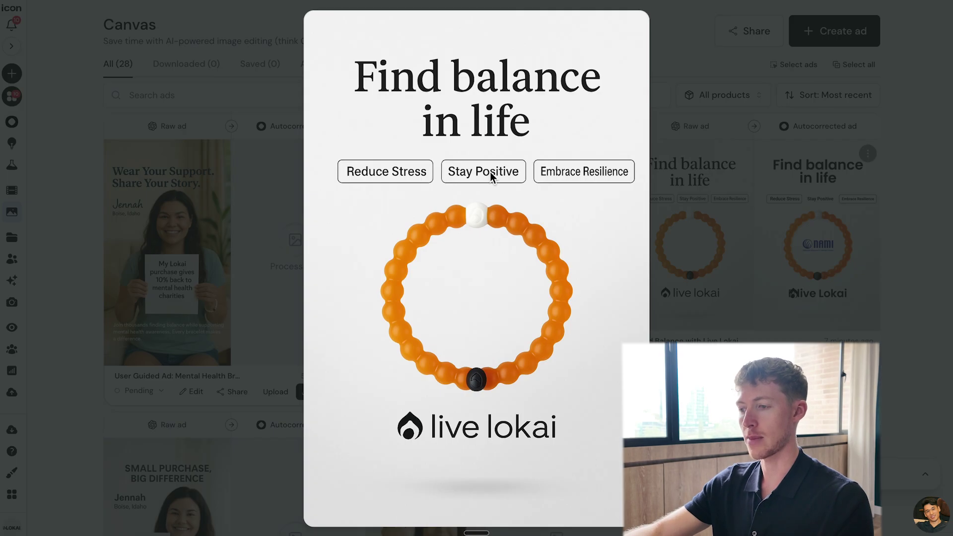